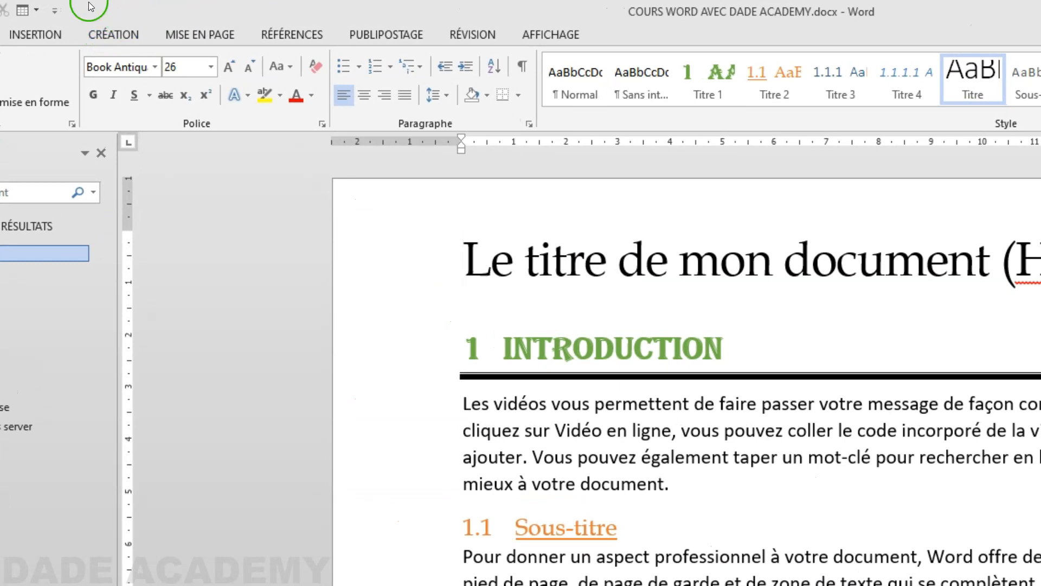
# Add the built-in diagonal text watermark CONFIDENTIEL 1 to the document's pages
pyautogui.click(106, 35)
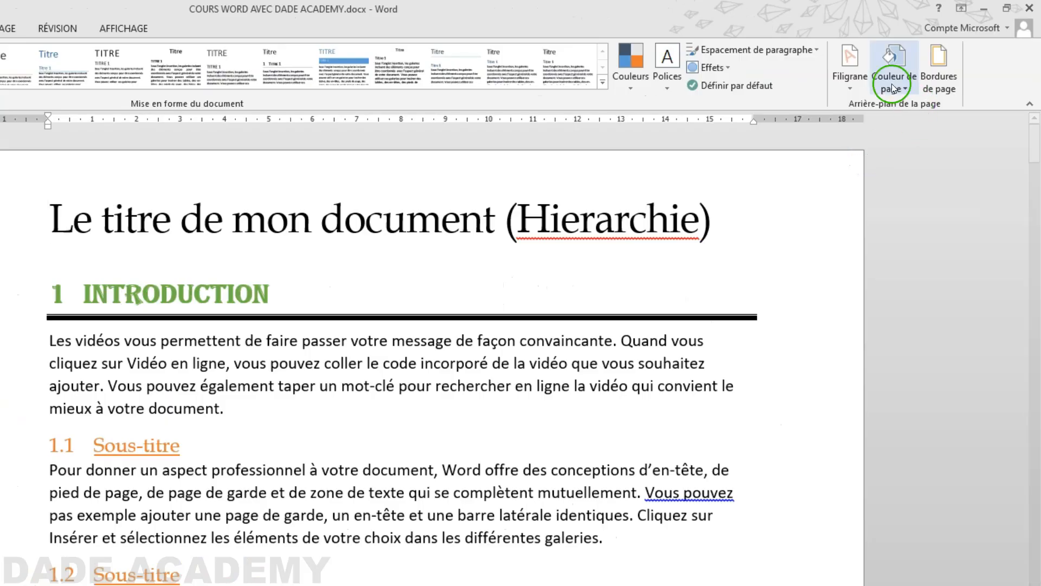
pyautogui.click(855, 84)
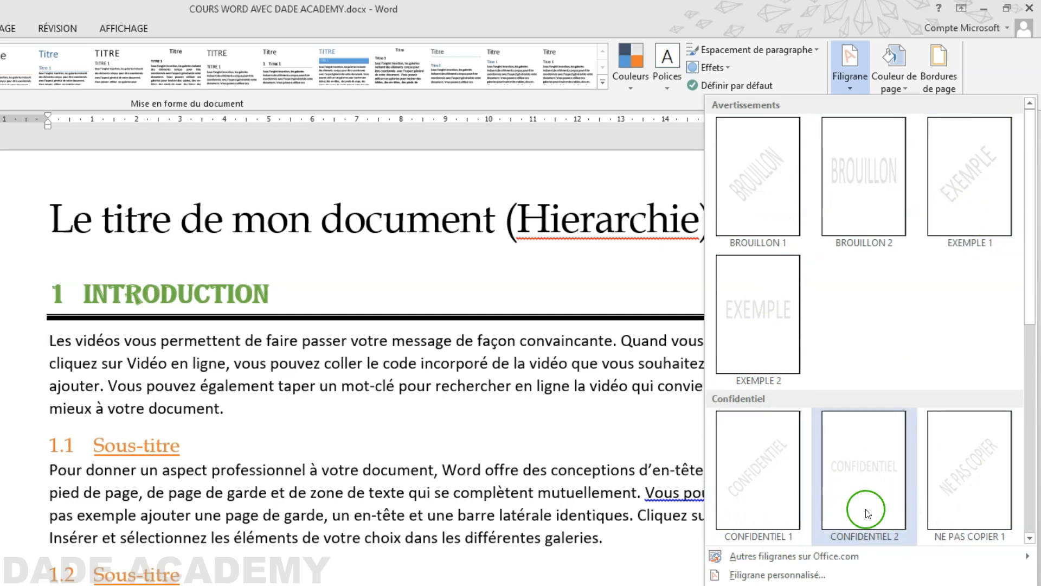
pyautogui.click(768, 490)
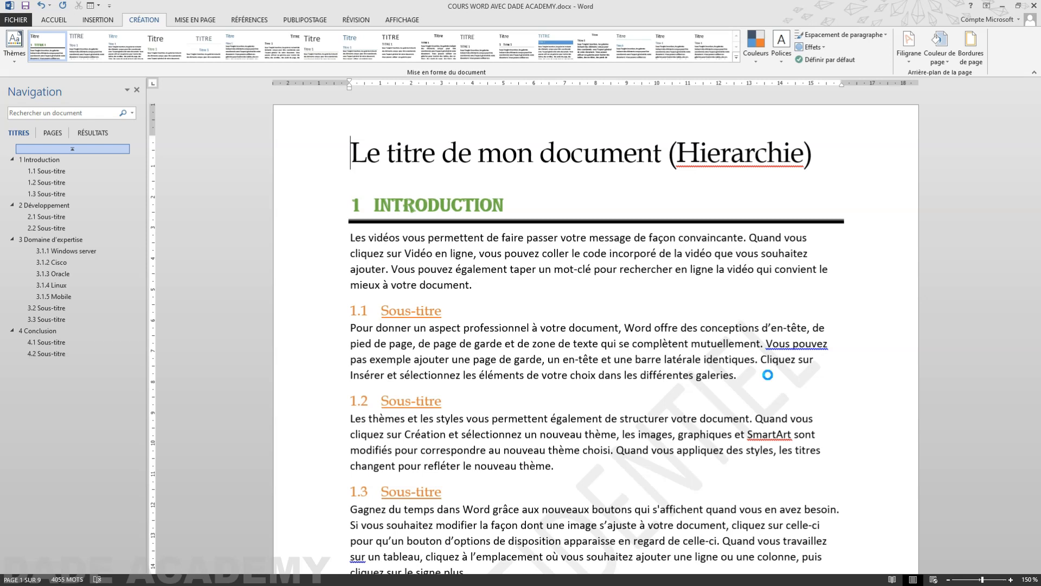
# Check the watermark on the first page in the print preview and return to the document
pyautogui.hotkey('ctrl', 'p')
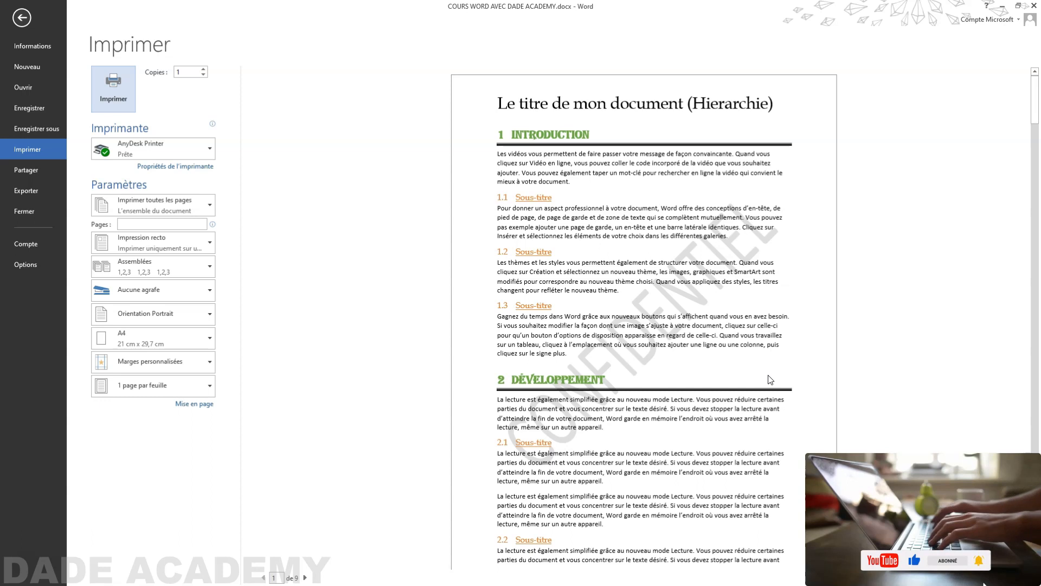
pyautogui.click(700, 313)
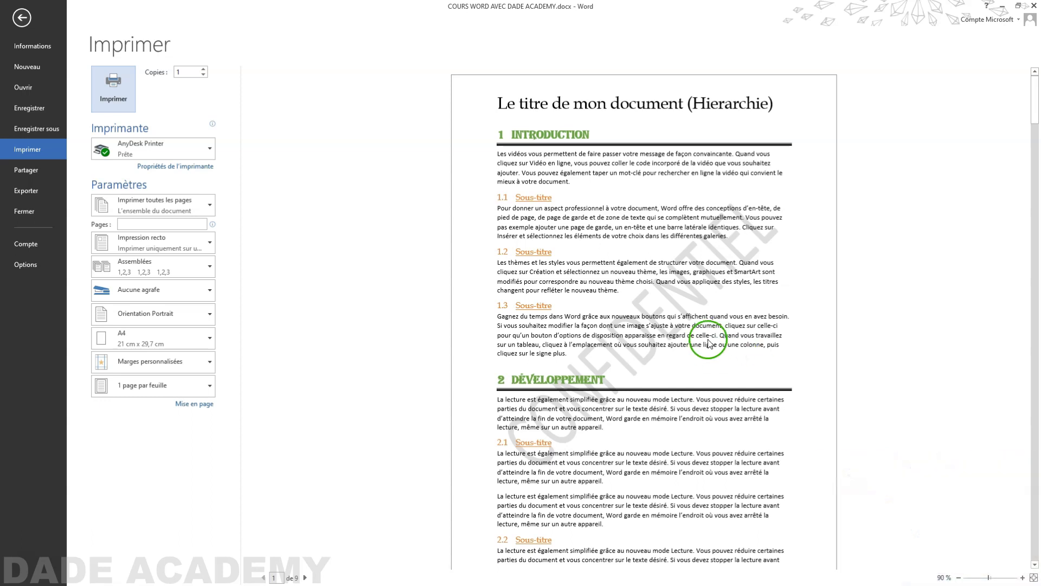
pyautogui.press('Escape')
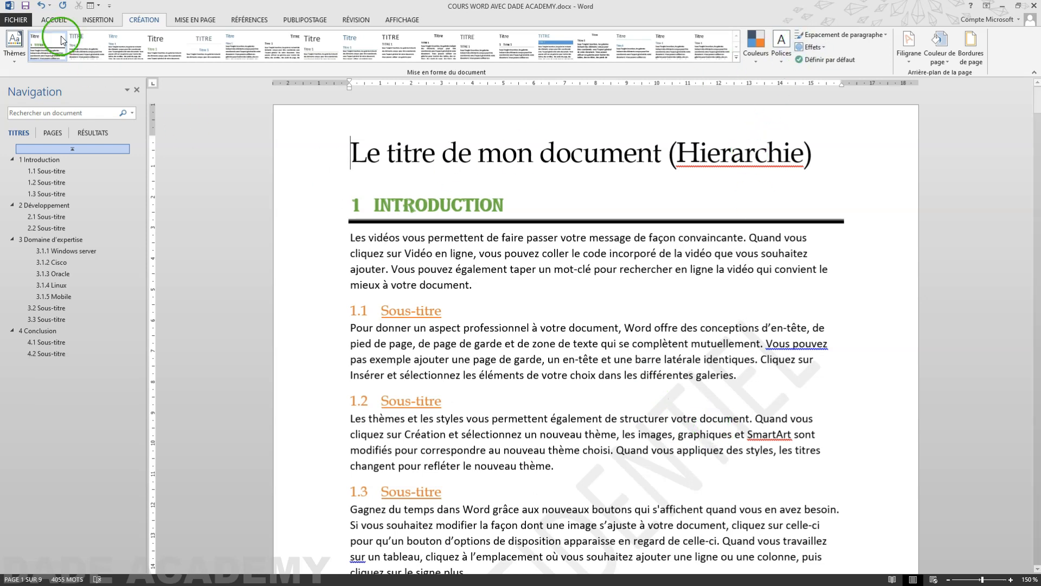
# Remove the CONFIDENTIEL watermark from the document
pyautogui.click(910, 62)
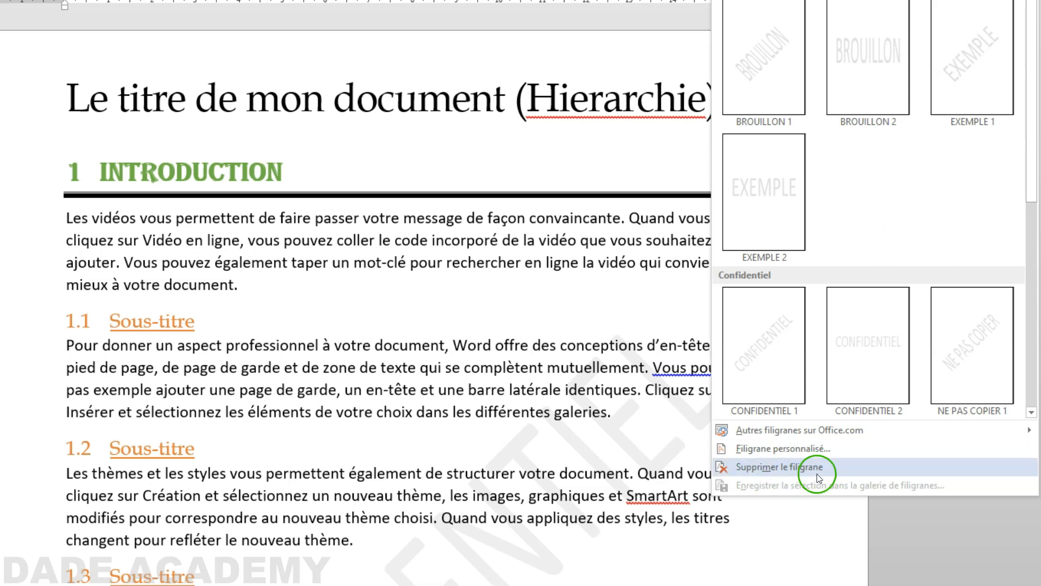
pyautogui.click(792, 468)
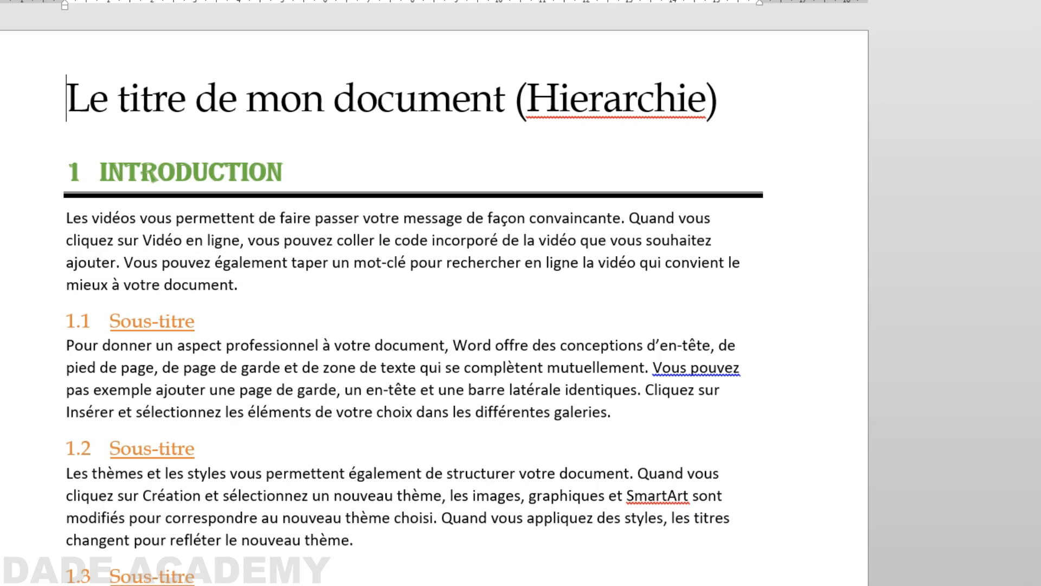
# Open the custom watermark settings and choose a picture watermark (Image en filigrane)
pyautogui.click(862, 0)
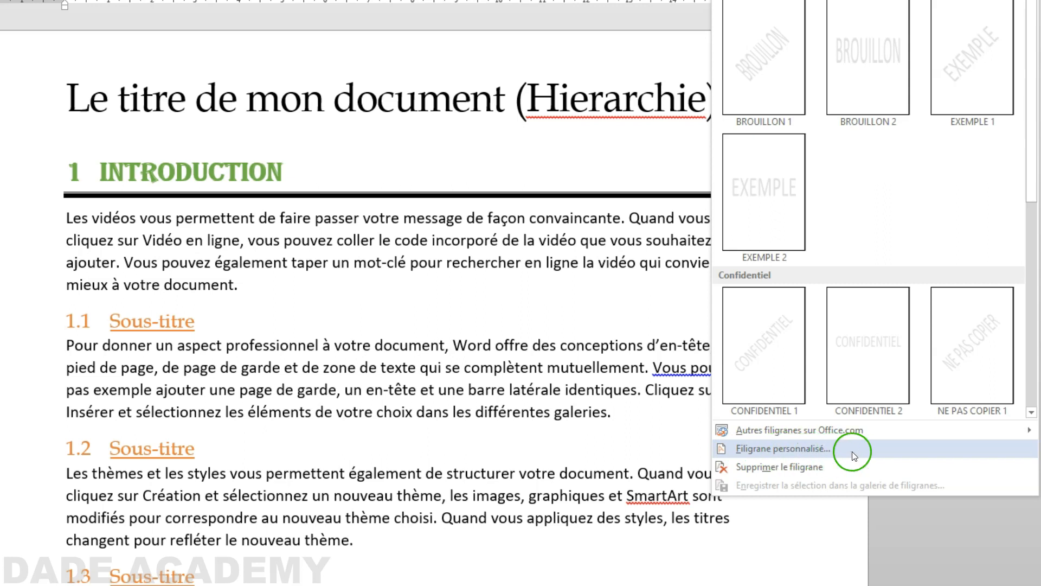
pyautogui.click(820, 454)
pyautogui.moveTo(349, 178); pyautogui.dragTo(380, 194)
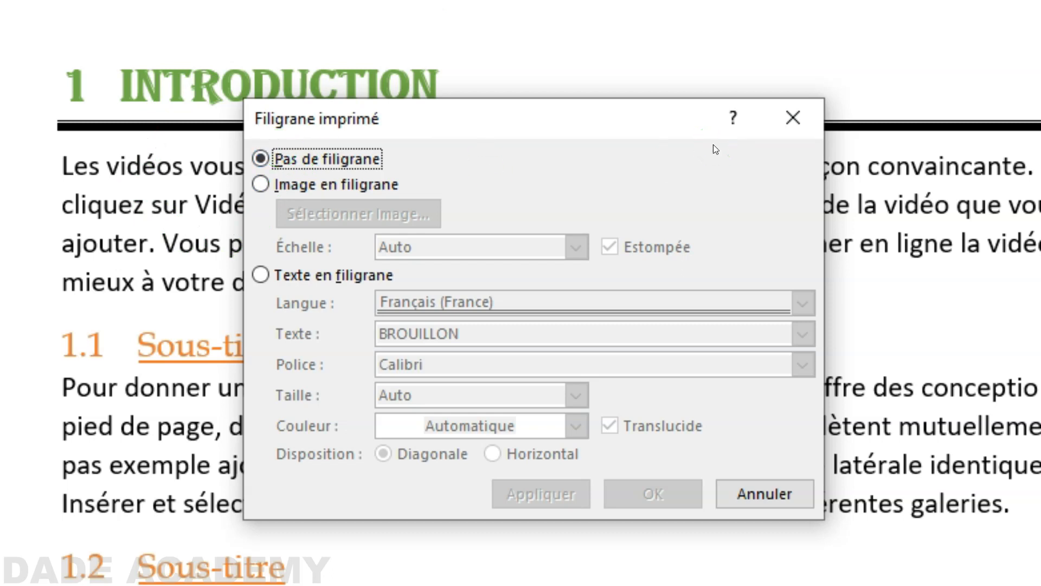
pyautogui.click(332, 185)
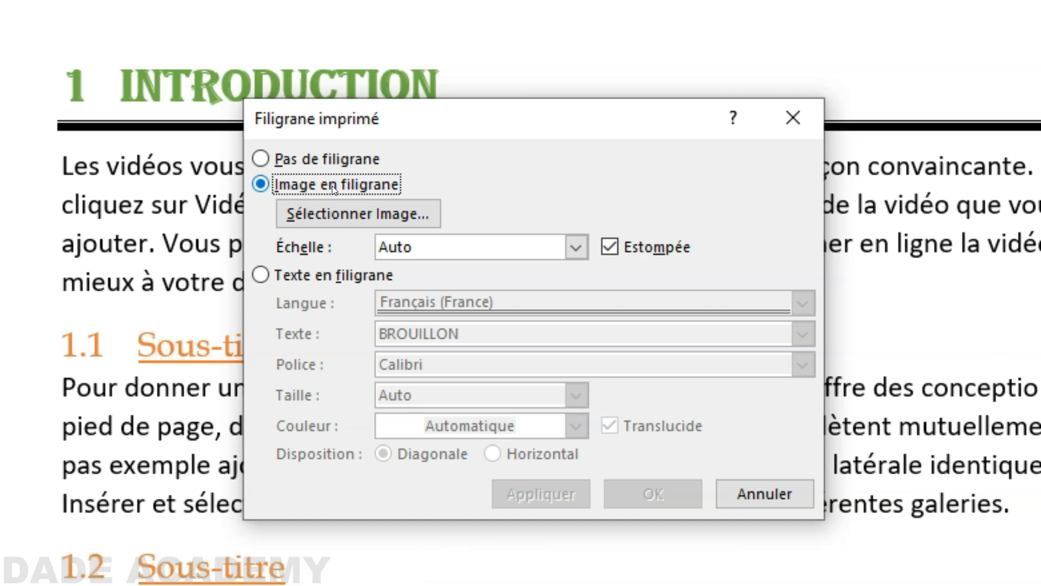
# Use salle-serveur.jpg from the Téléchargements folder as the watermark image and apply it to the document
pyautogui.click(350, 213)
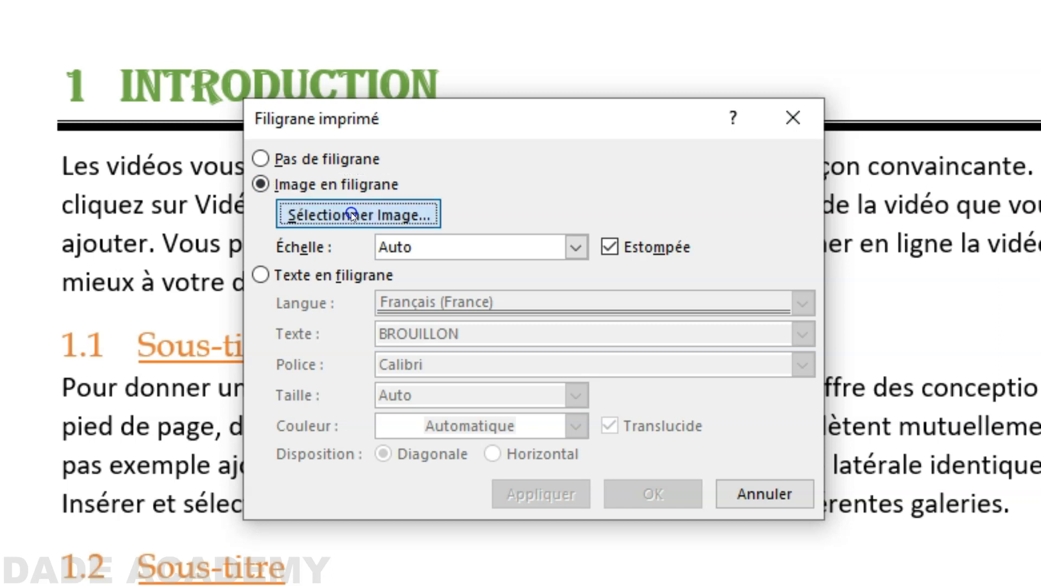
pyautogui.click(291, 194)
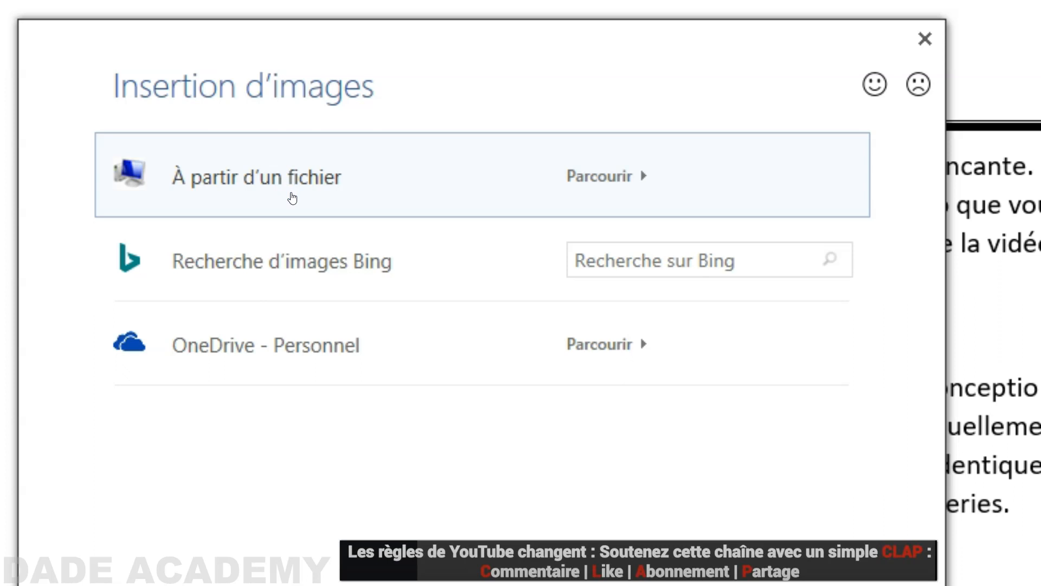
pyautogui.click(292, 182)
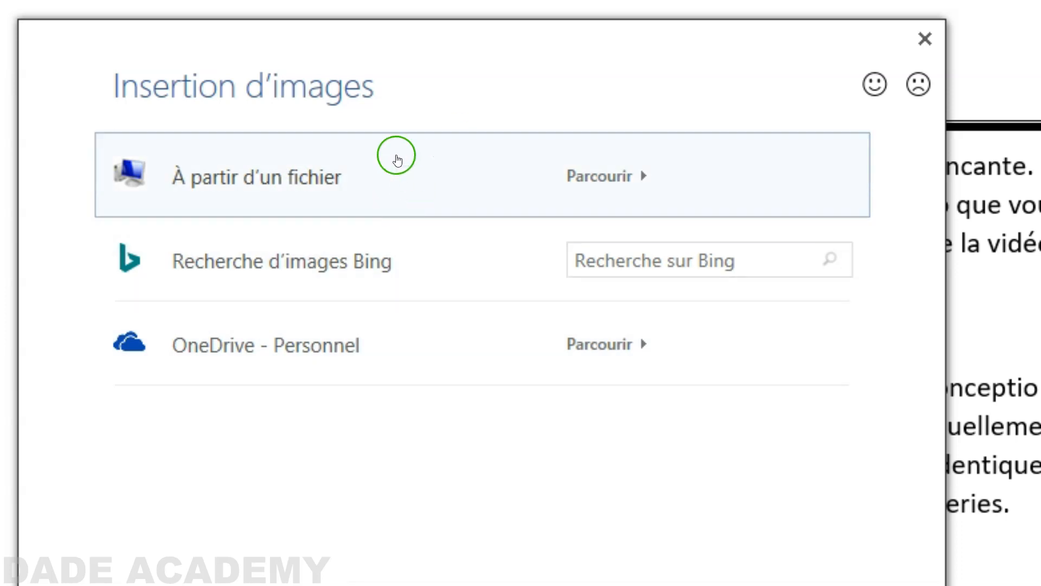
pyautogui.click(601, 175)
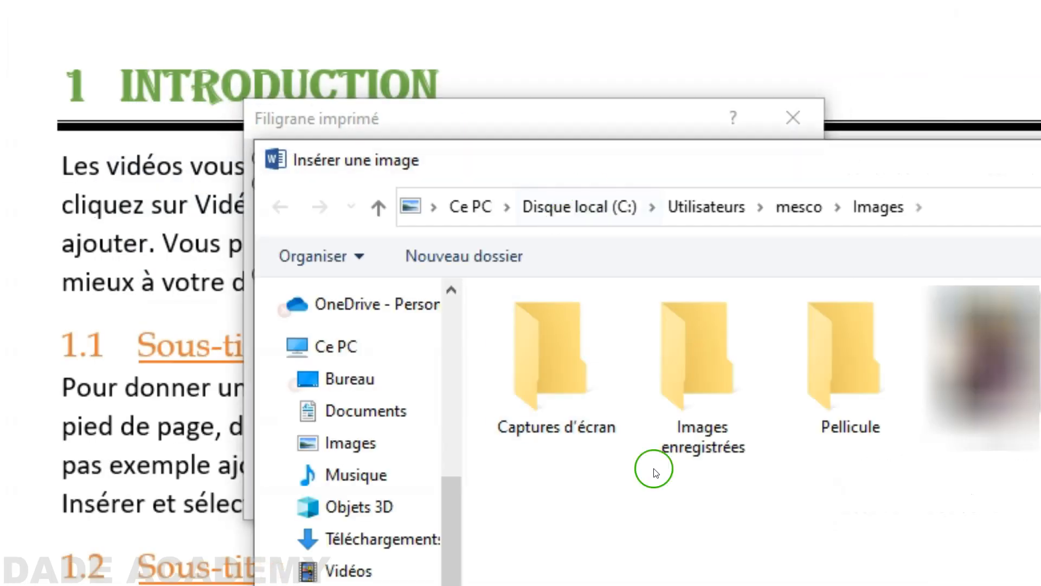
pyautogui.click(325, 507)
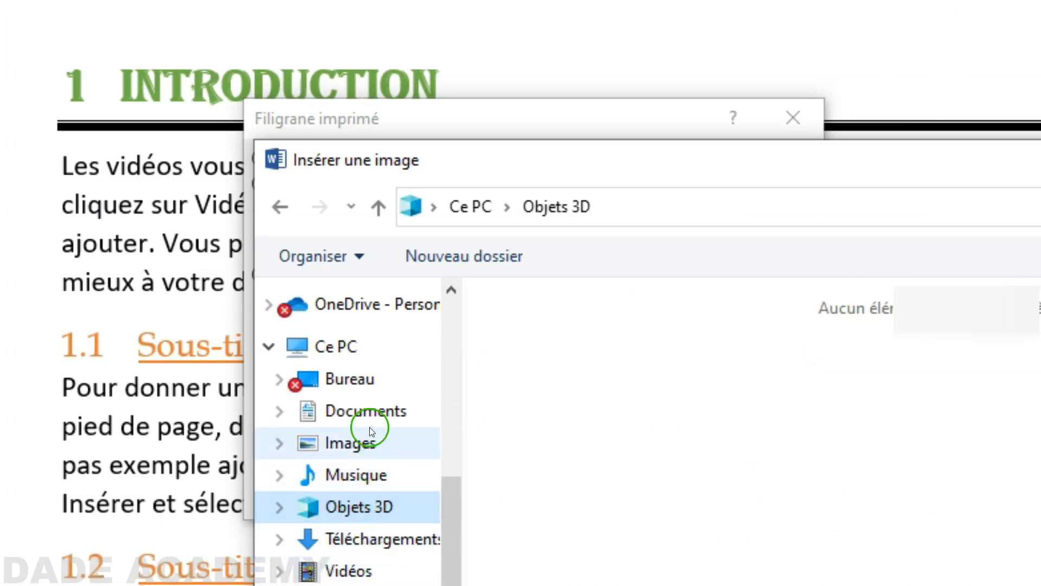
pyautogui.click(376, 529)
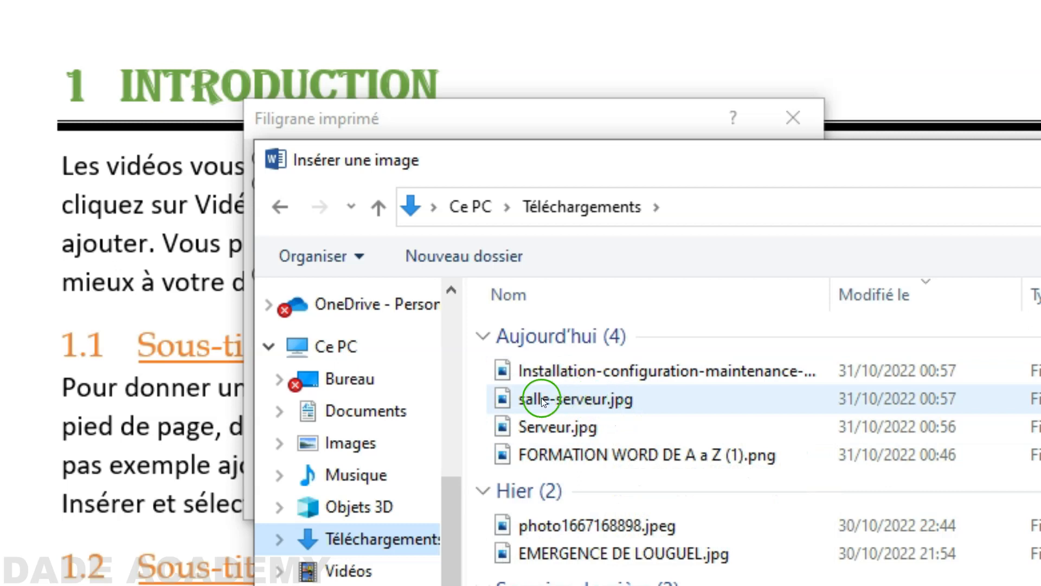
pyautogui.click(592, 400)
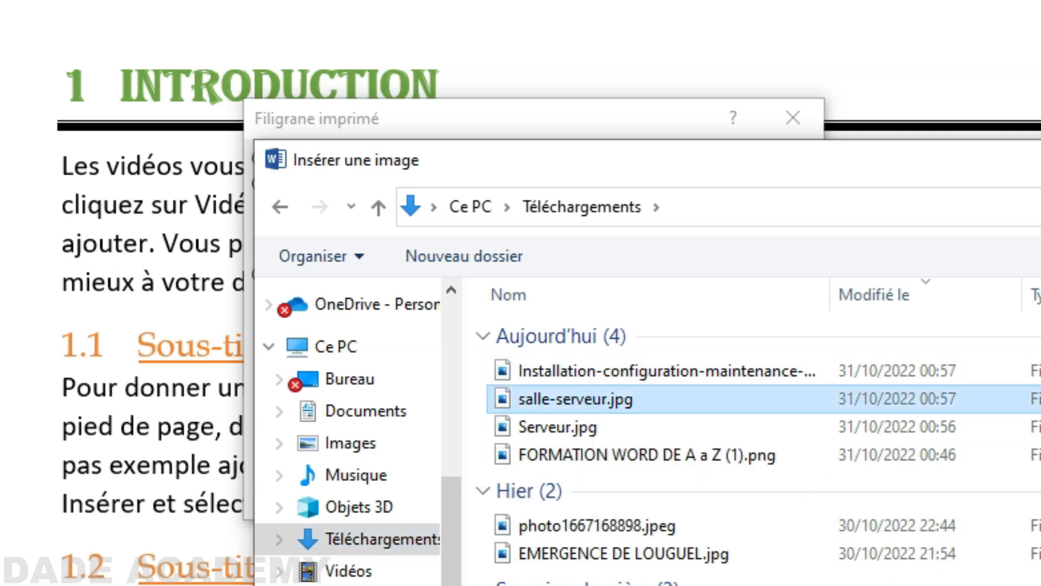
pyautogui.press('Return')
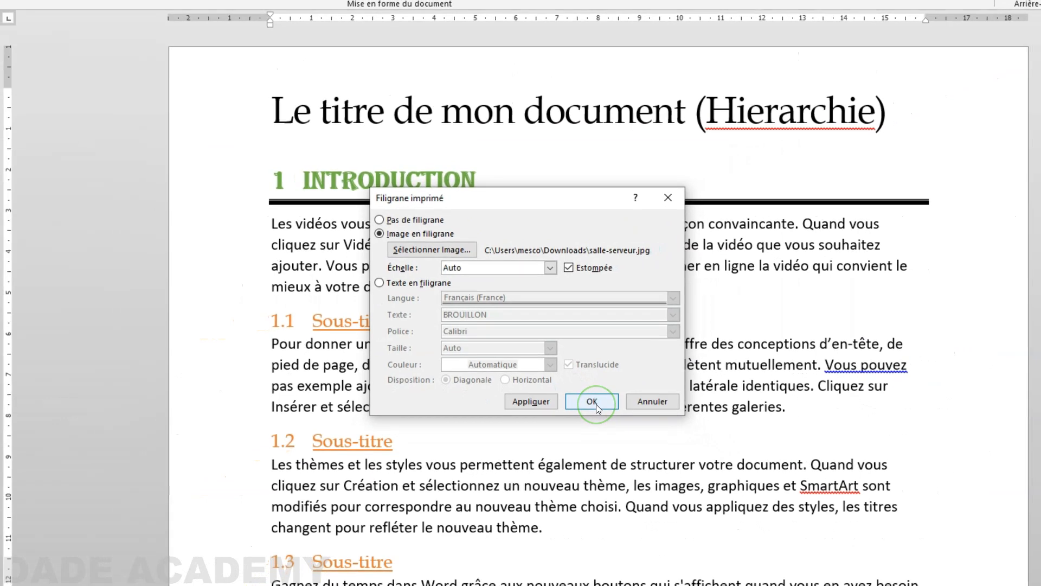
pyautogui.click(635, 465)
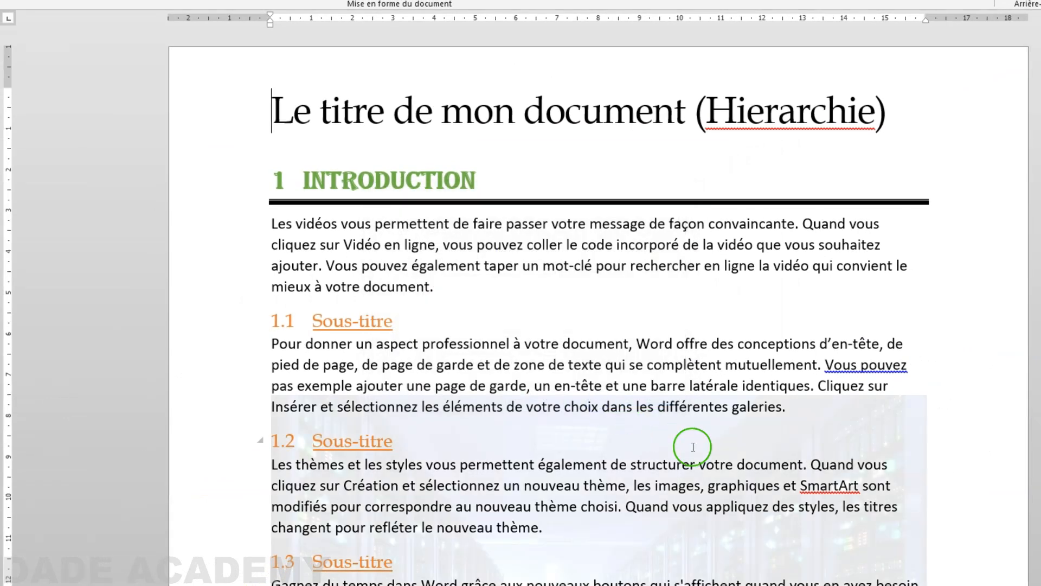
# Inspect the picture watermark on the page, and switch off its Estompée option in the custom watermark settings
pyautogui.scroll(-2, 693, 447)
pyautogui.scroll(-4, 693, 447)
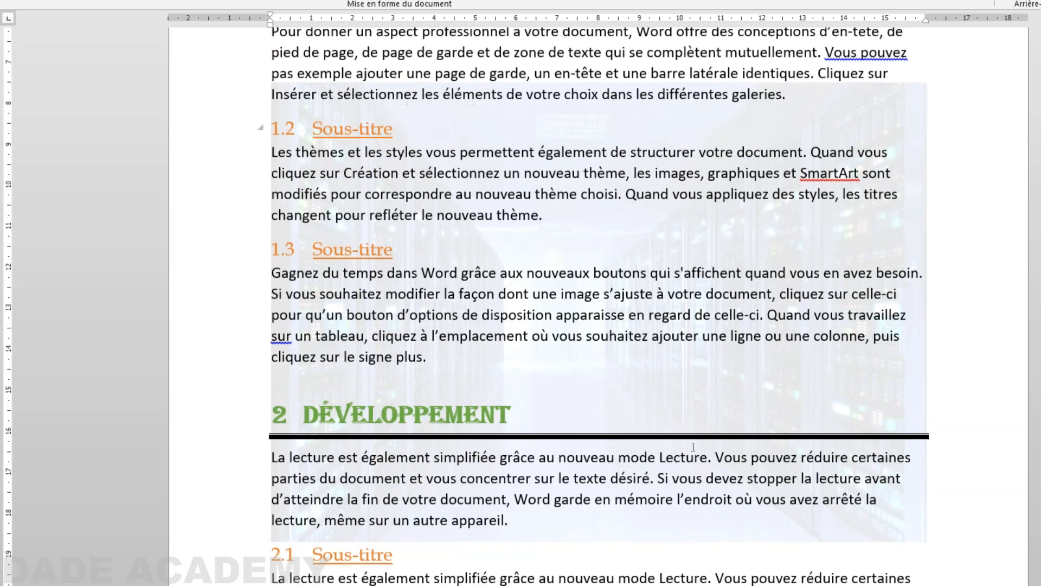
pyautogui.click(692, 448)
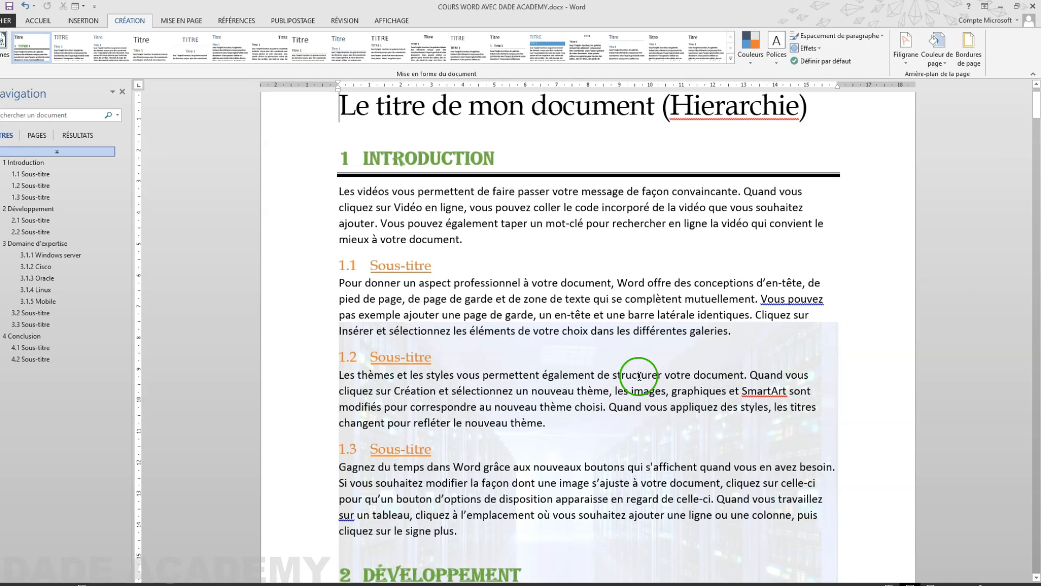
pyautogui.click(647, 360)
pyautogui.click(904, 59)
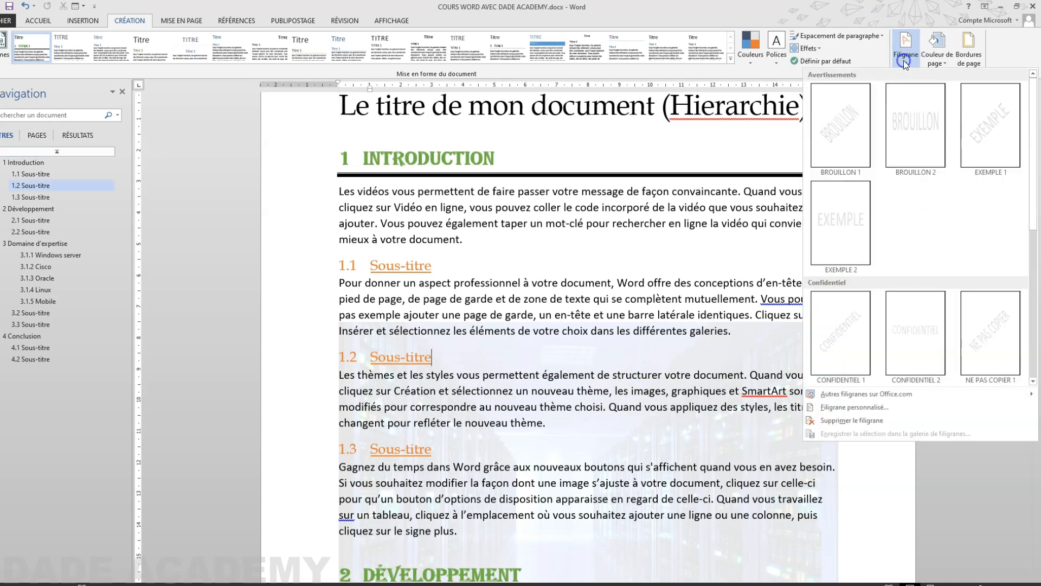
pyautogui.click(840, 406)
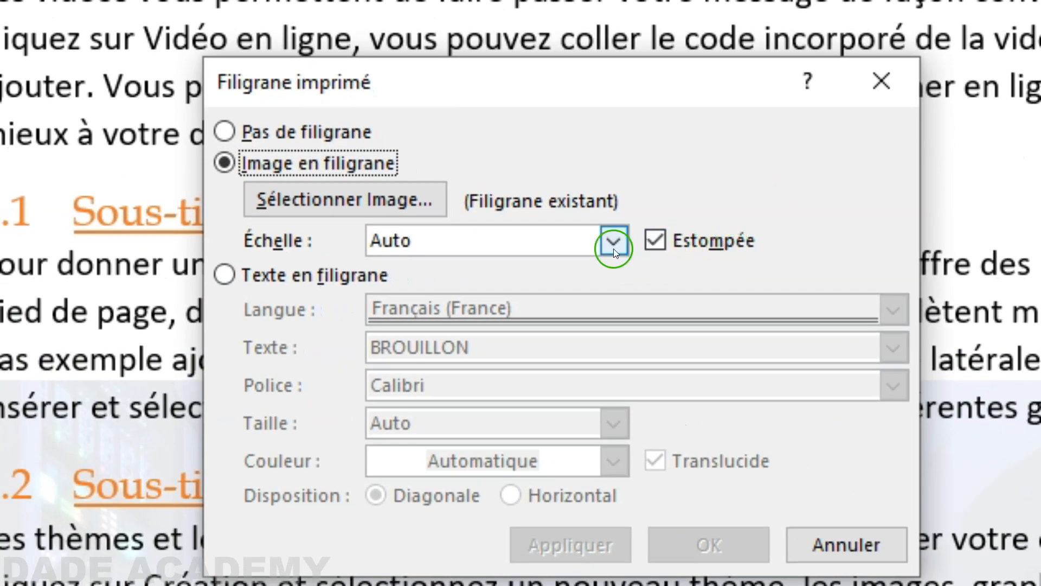
pyautogui.click(653, 241)
pyautogui.click(275, 205)
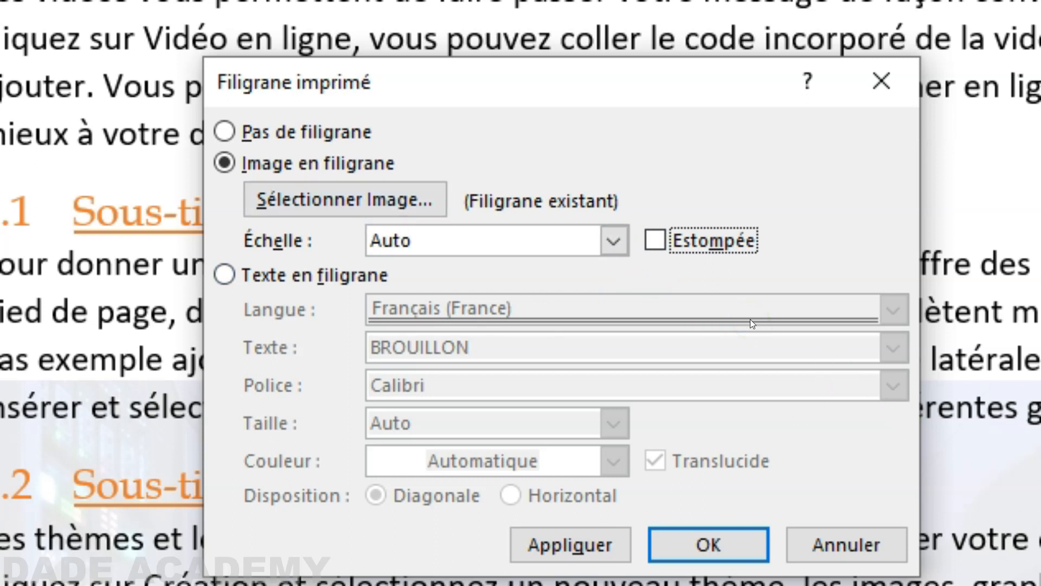
pyautogui.click(609, 276)
# Try a 200 % scale for the picture watermark, set the scale back to Auto and apply the settings
pyautogui.click(615, 240)
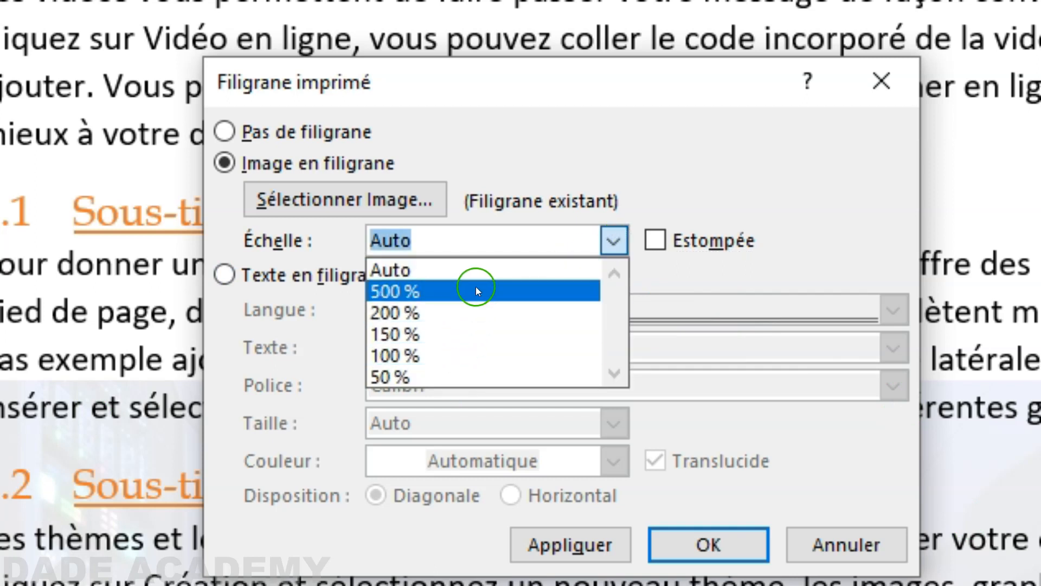
pyautogui.click(459, 312)
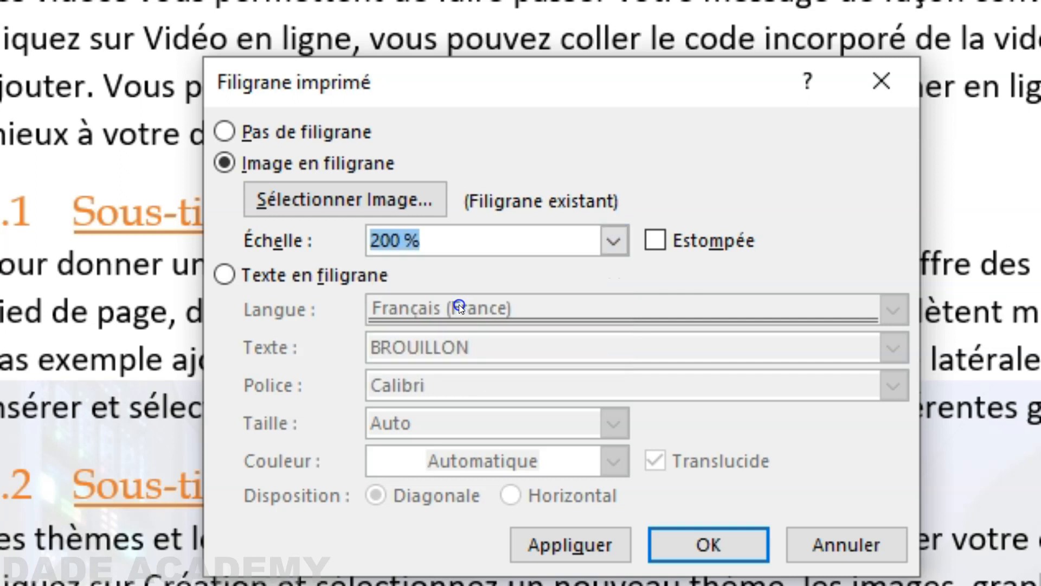
pyautogui.click(612, 239)
pyautogui.click(534, 271)
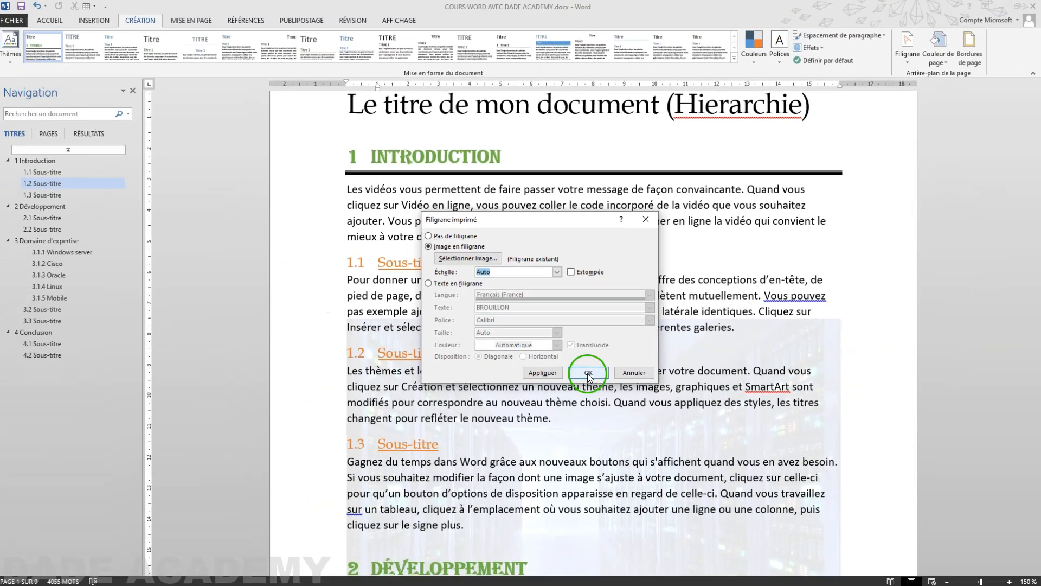
pyautogui.click(708, 547)
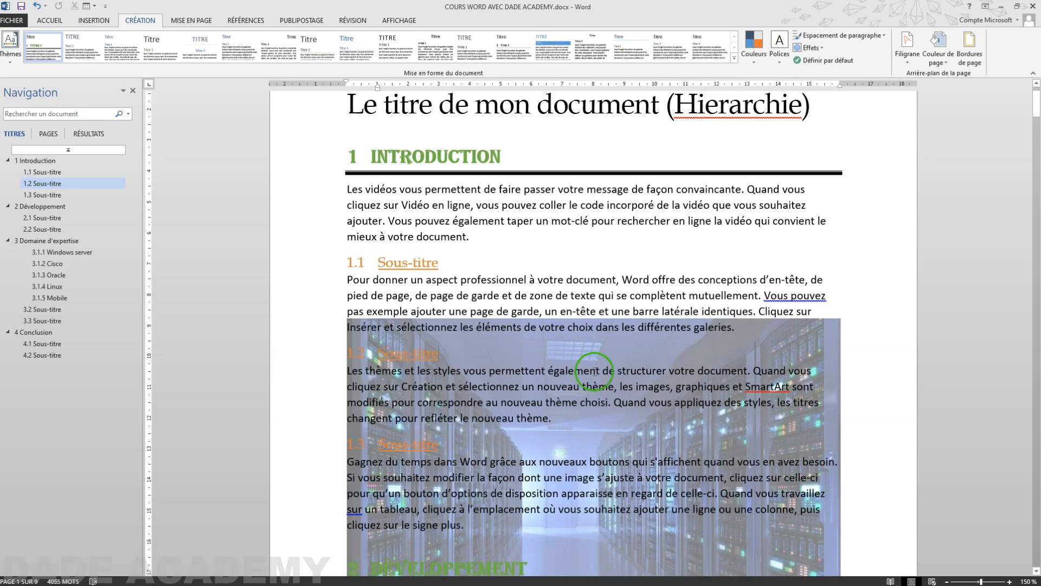
# Switch the Estompée option back on for the picture watermark and apply the change
pyautogui.scroll(-3, 591, 372)
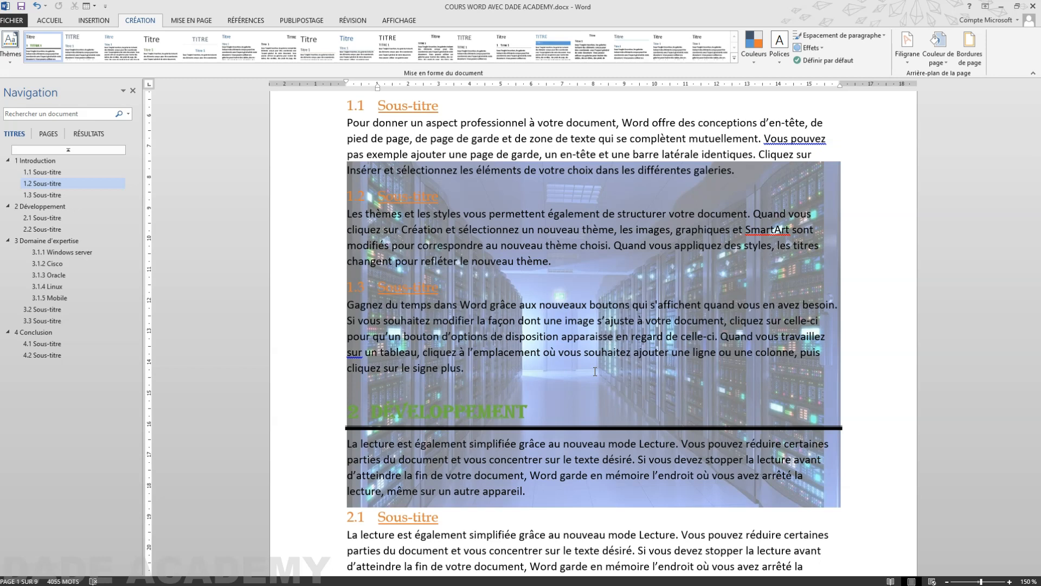
pyautogui.click(909, 53)
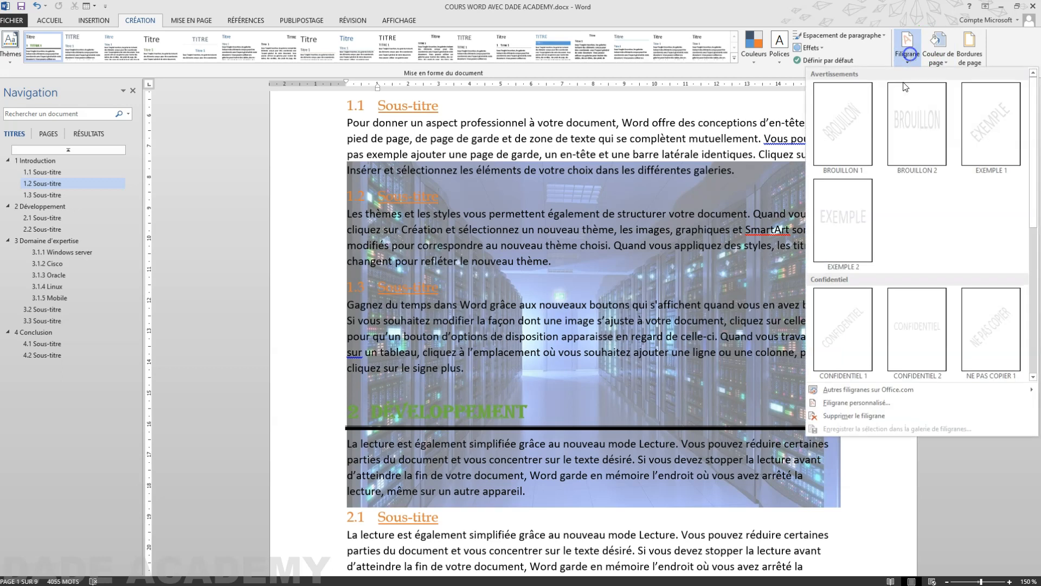
pyautogui.click(839, 404)
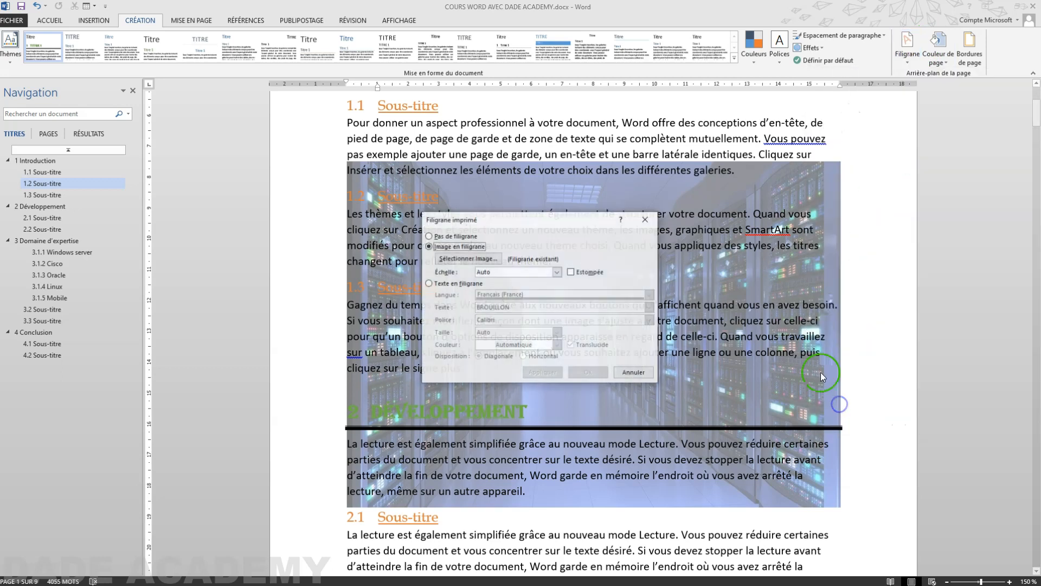
pyautogui.click(574, 276)
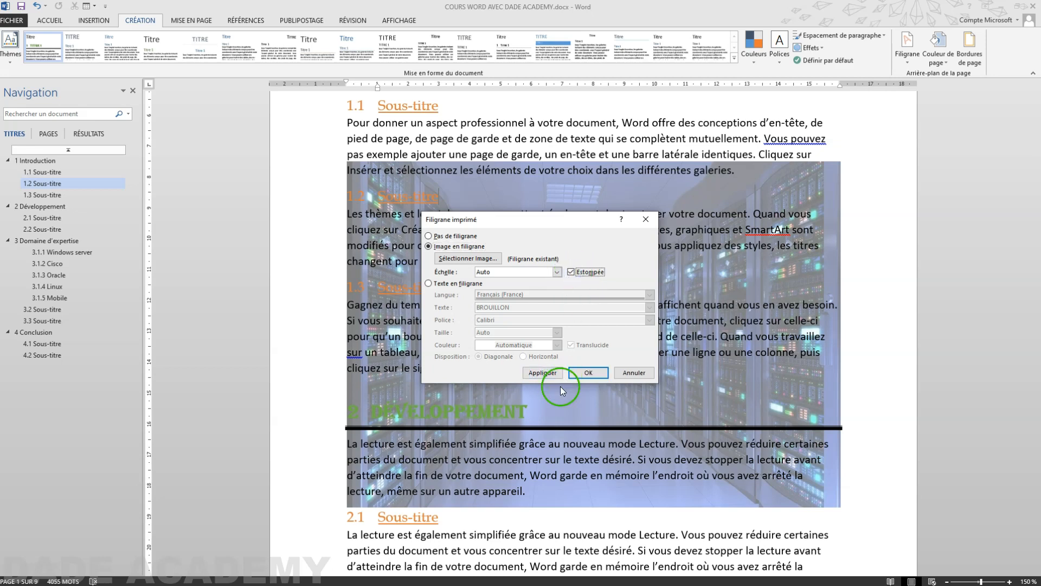
pyautogui.click(577, 376)
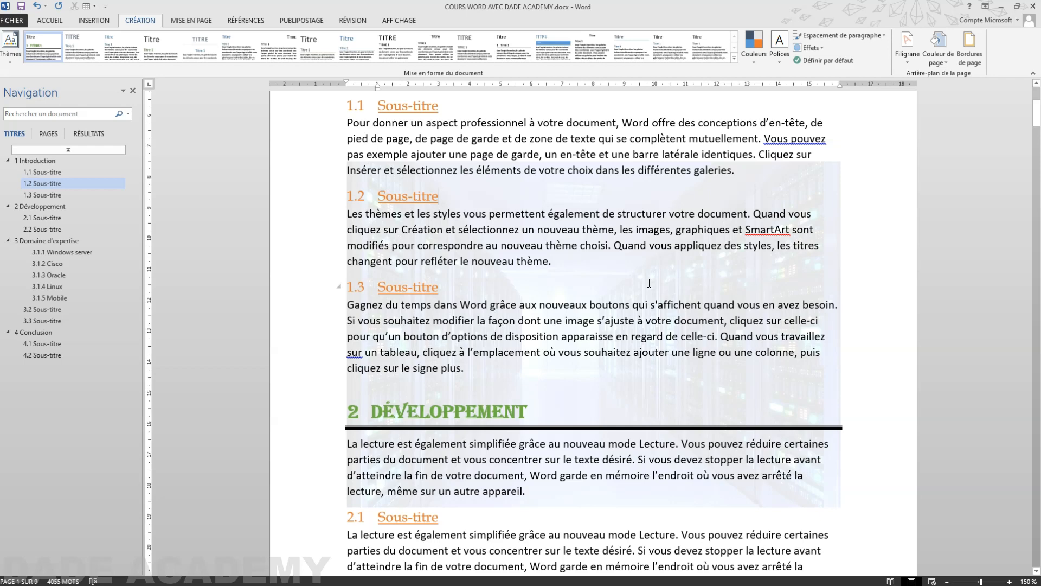
# Examine the picture watermark across the document's pages in the print preview, and return to the document
pyautogui.hotkey('ctrl', 'p')
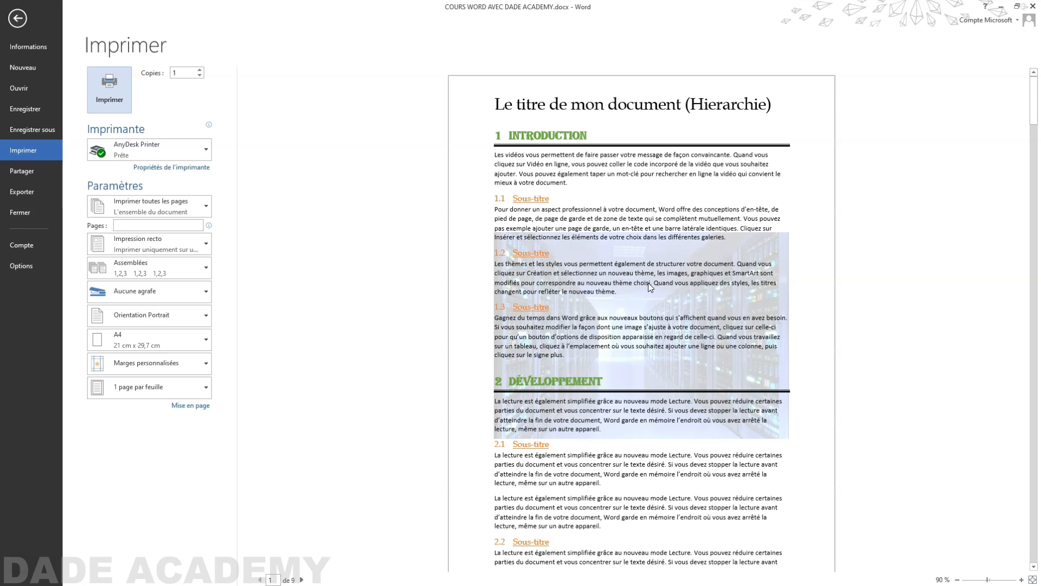
pyautogui.scroll(-10, 649, 282)
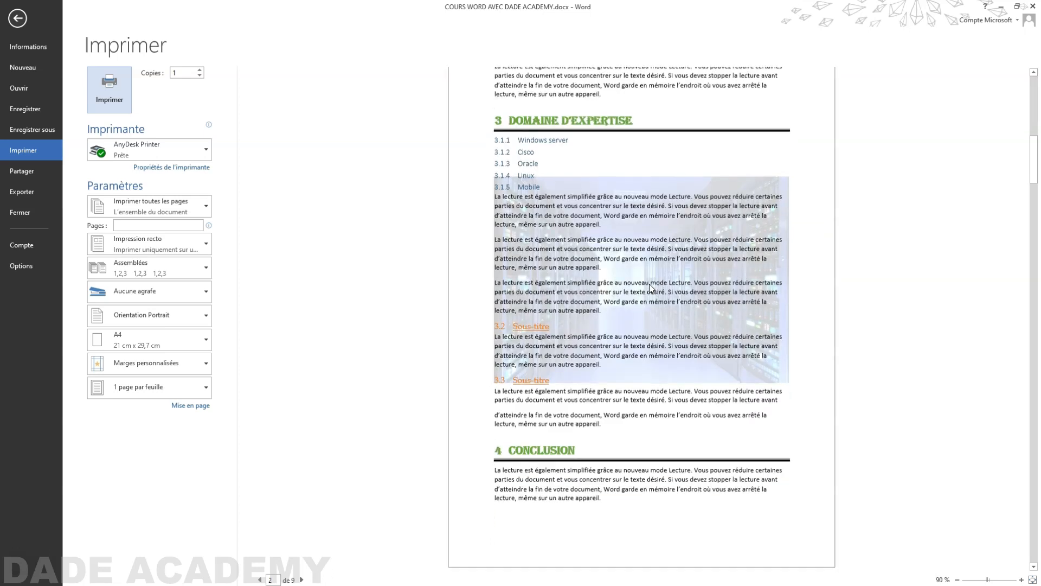
pyautogui.scroll(-5, 649, 285)
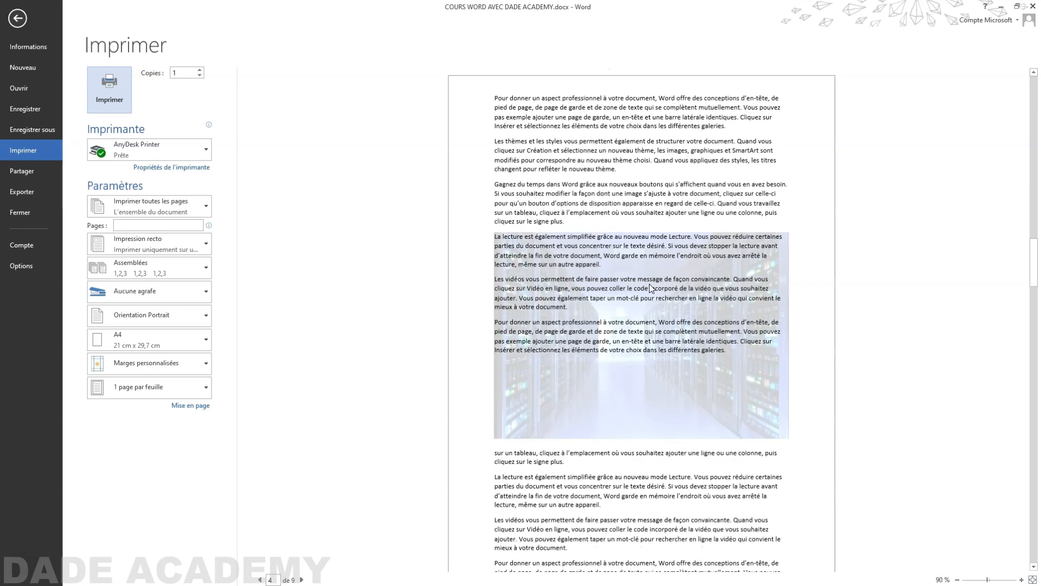
pyautogui.scroll(10, 649, 284)
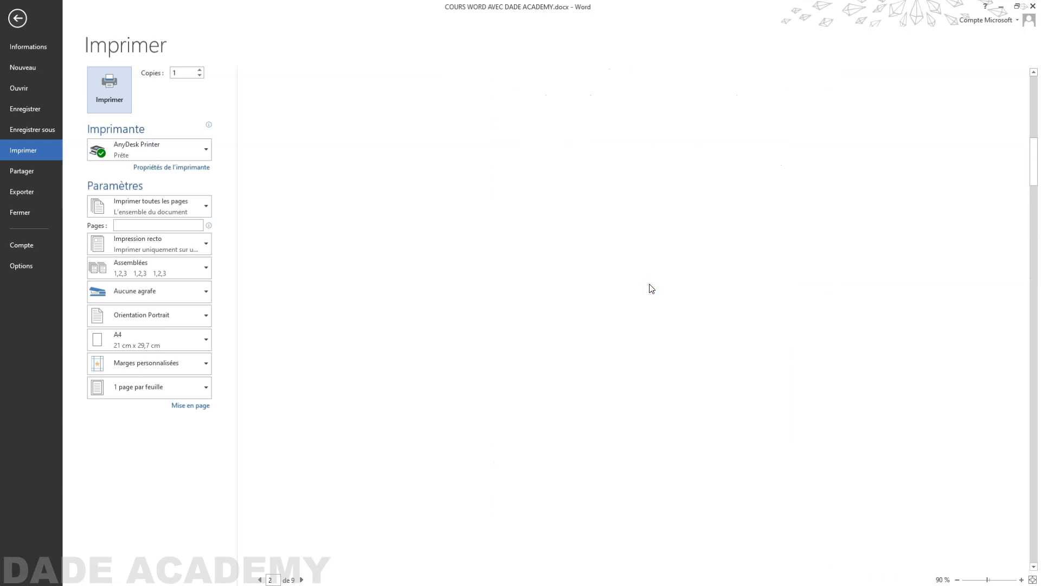
pyautogui.scroll(3, 649, 284)
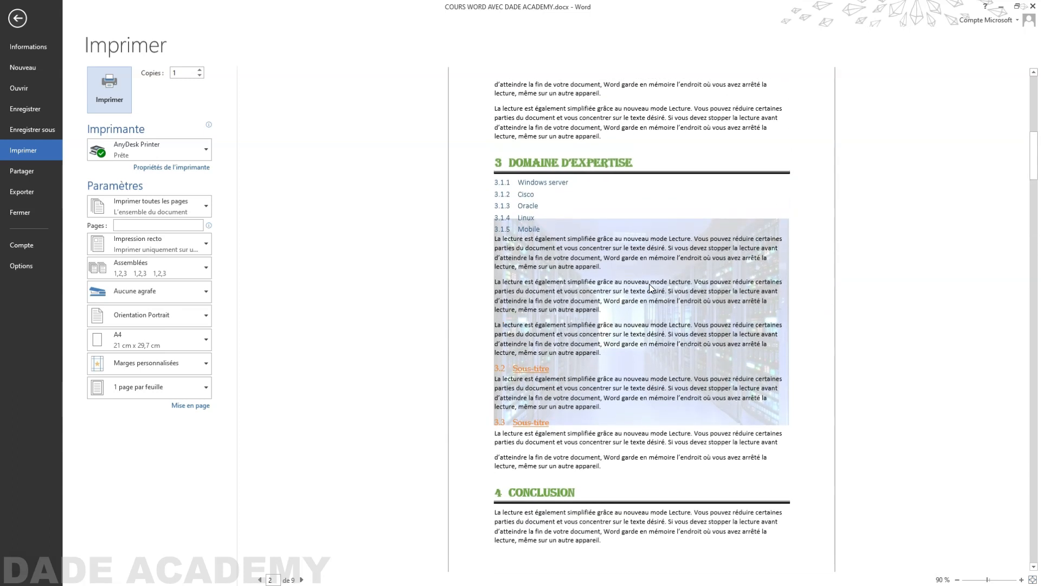
pyautogui.scroll(3, 649, 285)
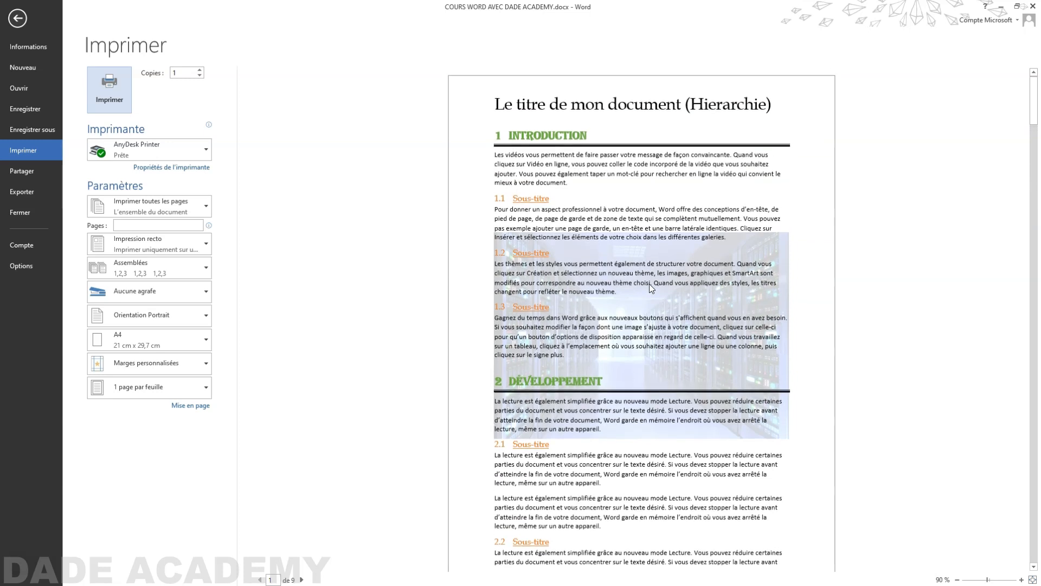
pyautogui.scroll(-6, 649, 284)
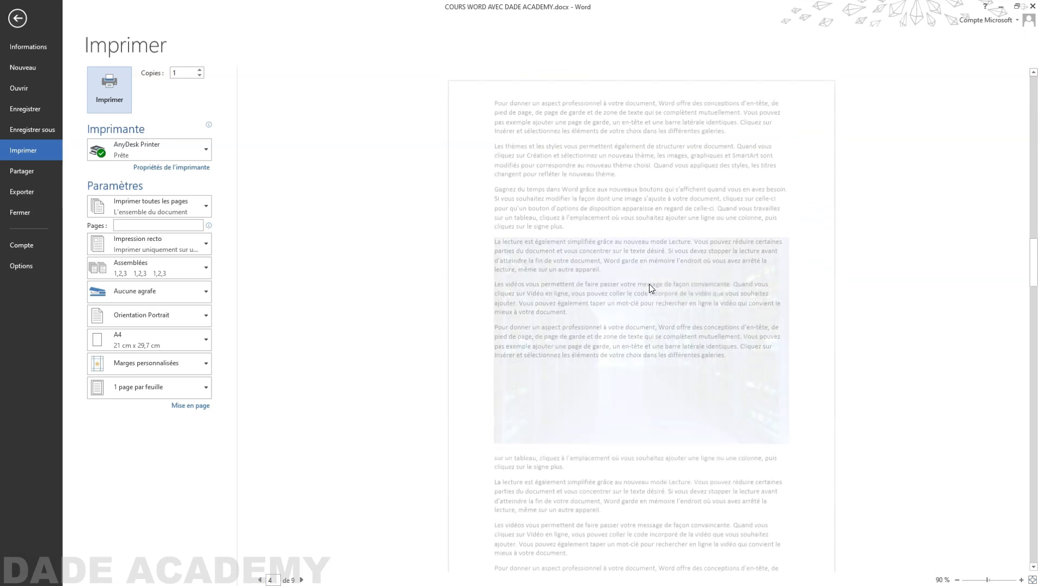
pyautogui.scroll(-9, 649, 284)
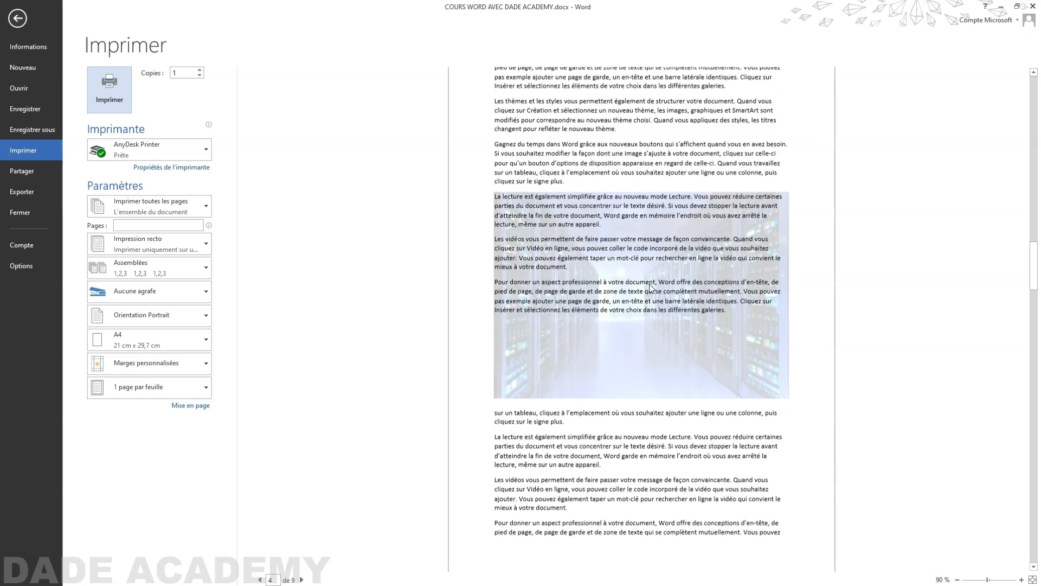
pyautogui.scroll(-9, 651, 288)
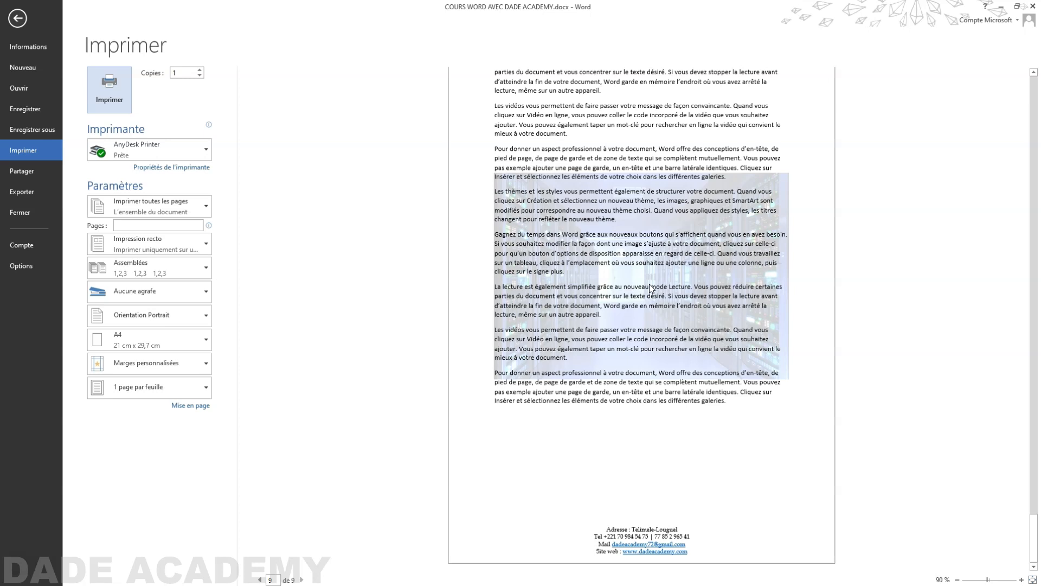
pyautogui.press('Escape')
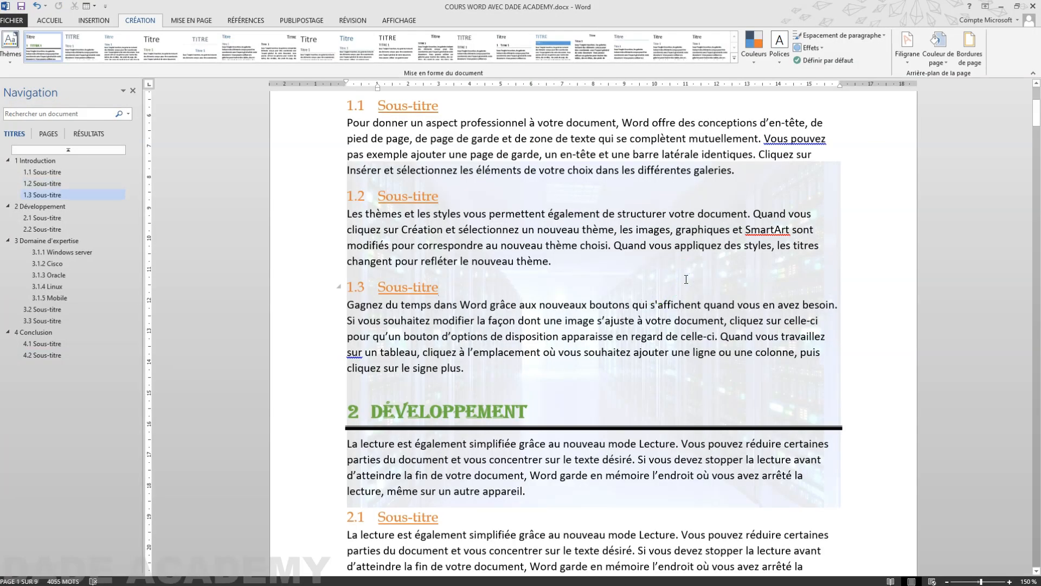
# Switch the custom watermark from picture to text and replace the watermark text with DADE ACADEMY
pyautogui.click(898, 42)
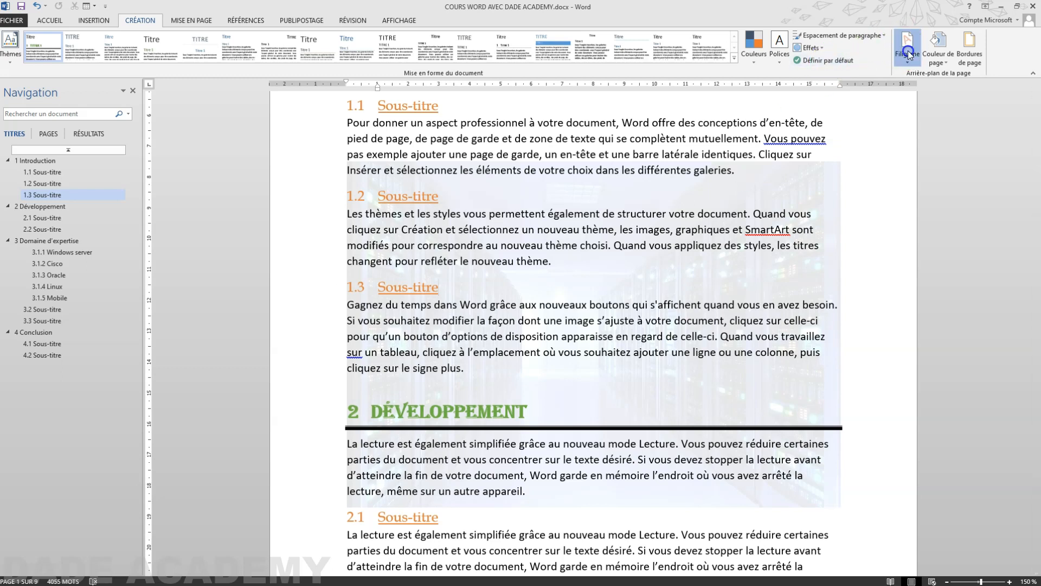
pyautogui.click(859, 403)
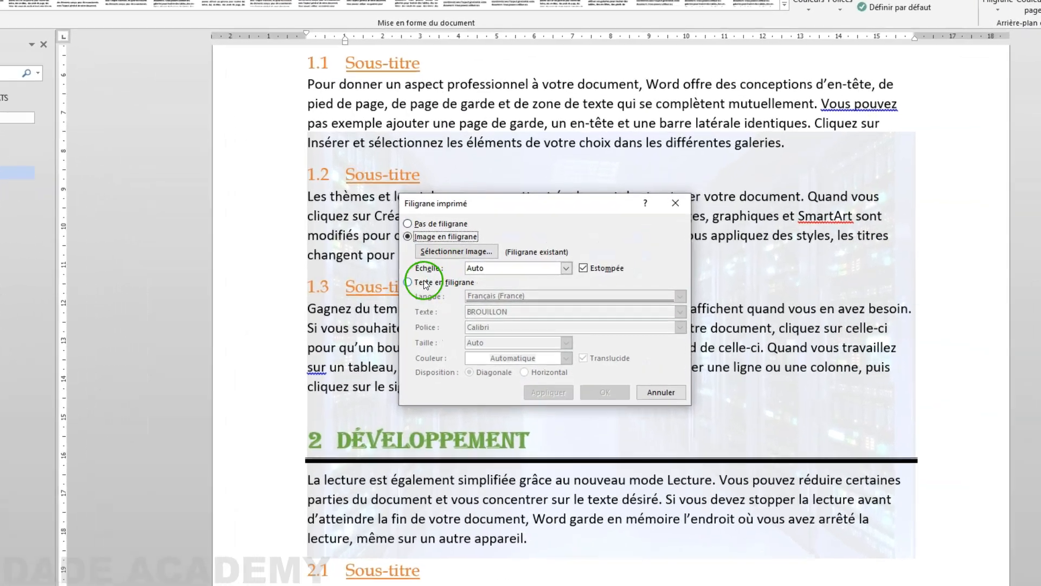
pyautogui.click(436, 283)
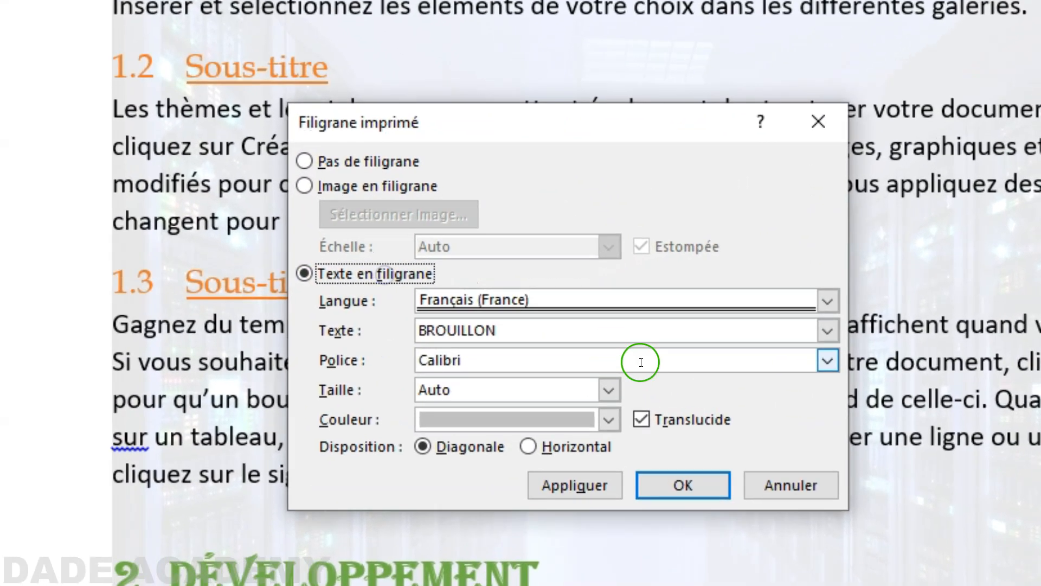
pyautogui.moveTo(575, 330); pyautogui.dragTo(158, 292)
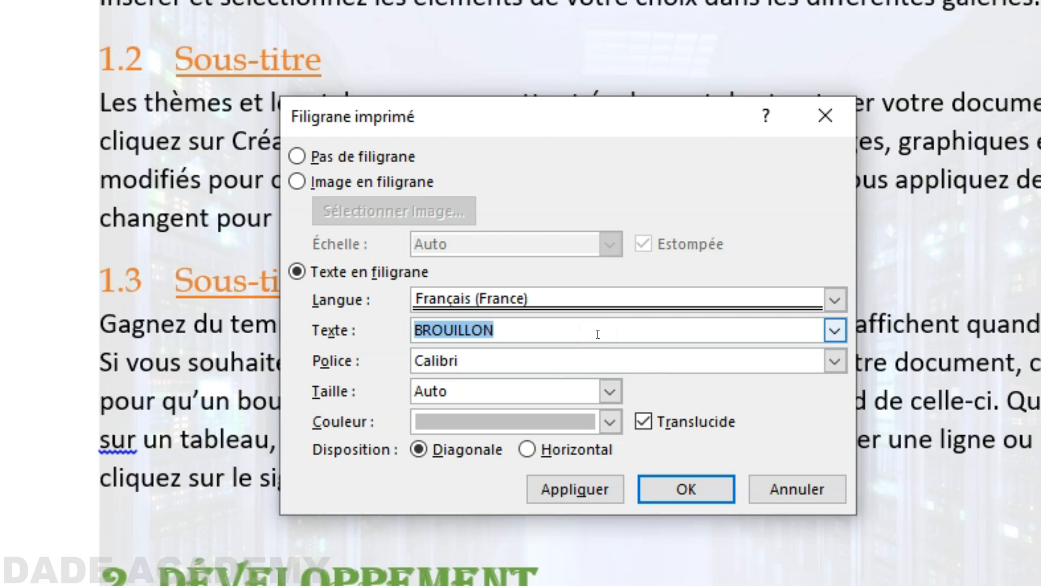
pyautogui.write('dad')
pyautogui.press('BackSpace')
pyautogui.press('BackSpace')
pyautogui.press('BackSpace')
pyautogui.write('DADE ACA')
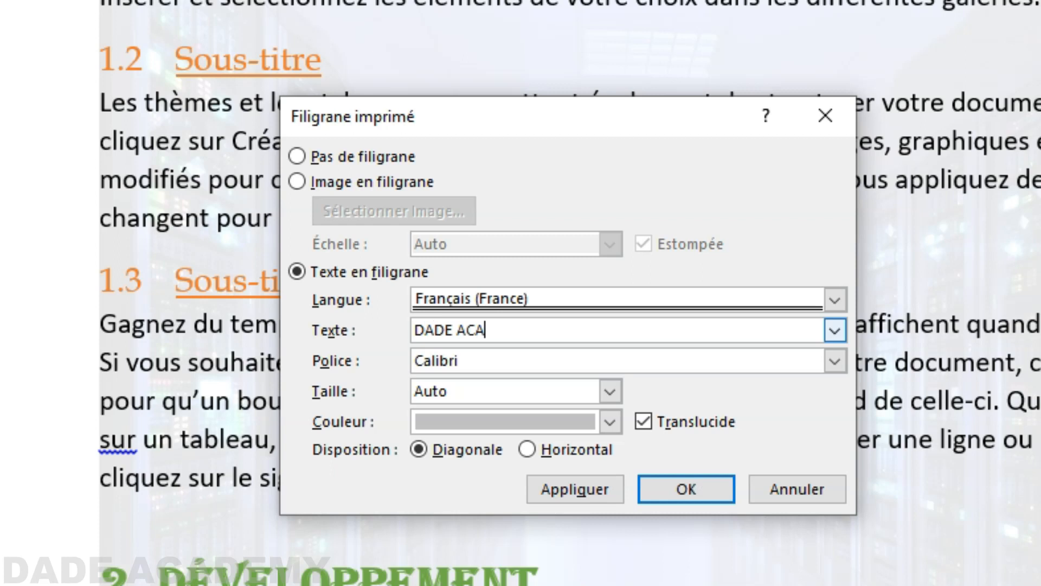
pyautogui.write('DEMY')
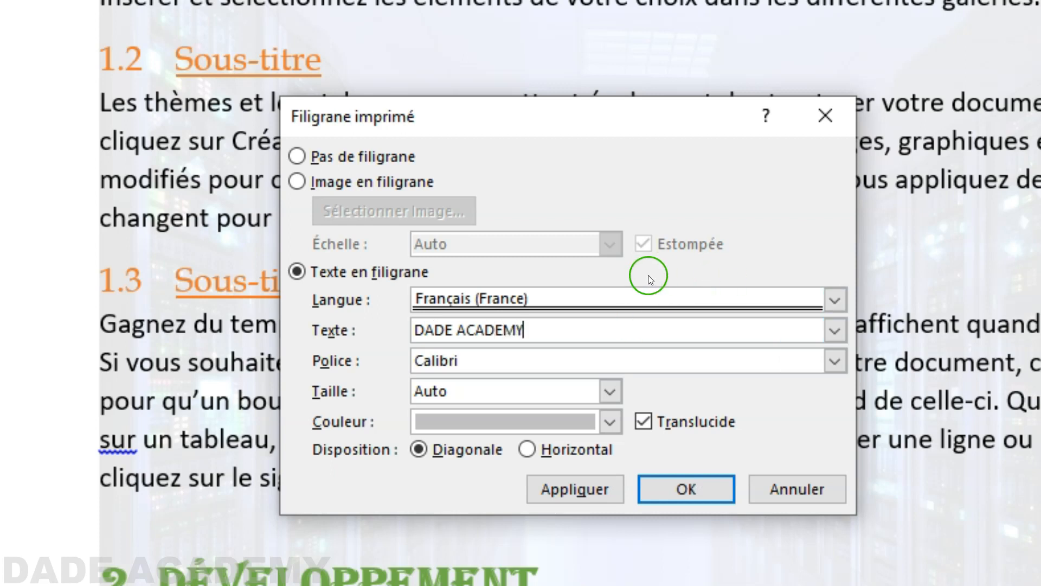
# Set the font of the watermark text to Book Antiqua
pyautogui.doubleClick(502, 364)
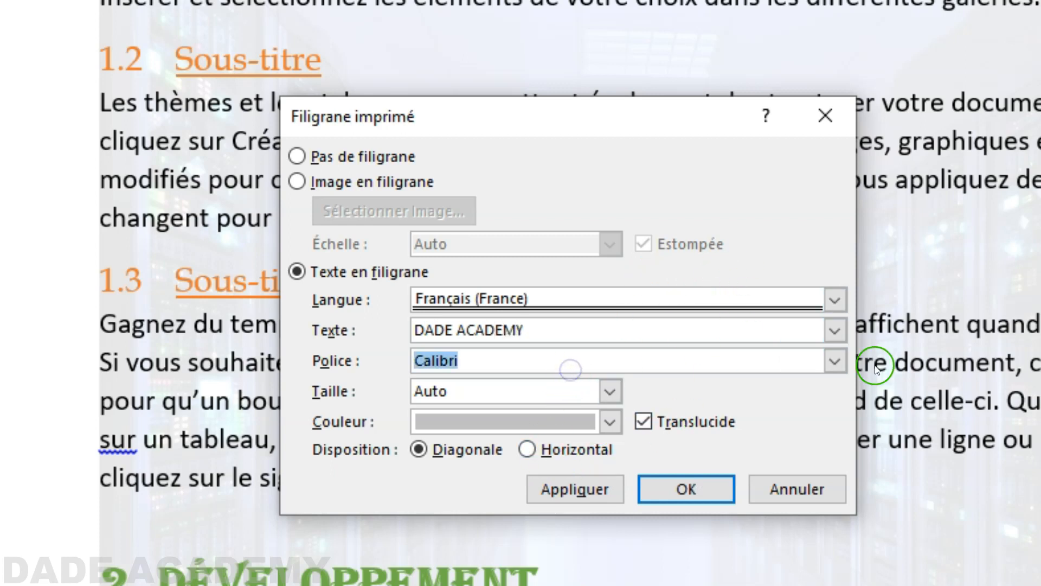
pyautogui.click(831, 360)
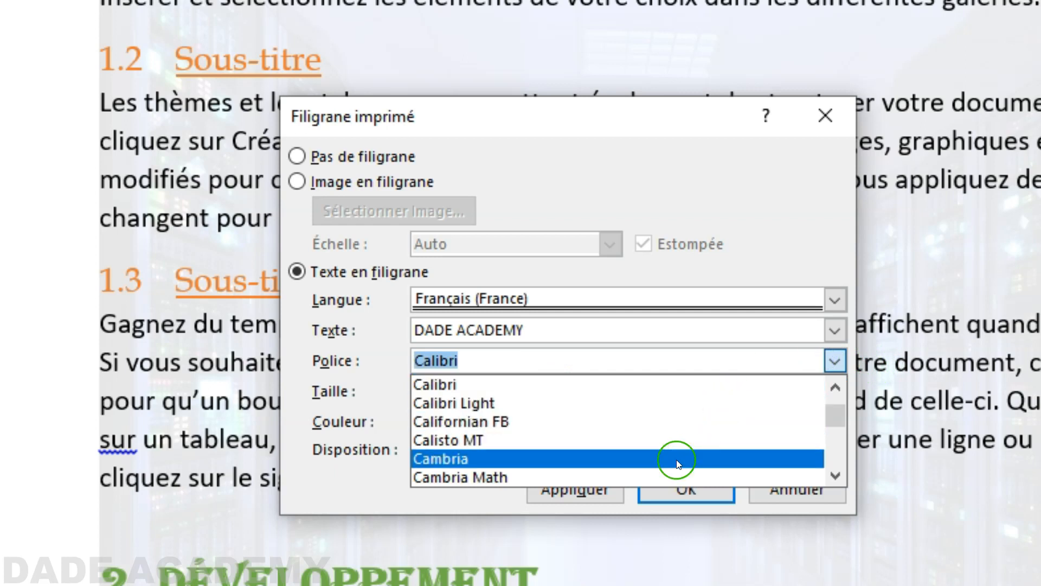
pyautogui.scroll(-1, 617, 434)
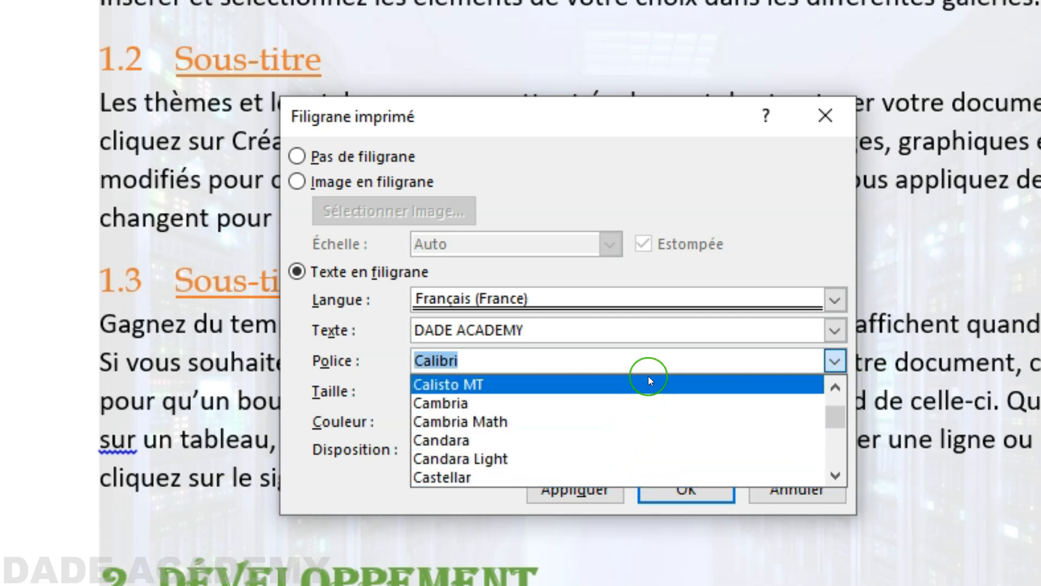
pyautogui.write('BOO')
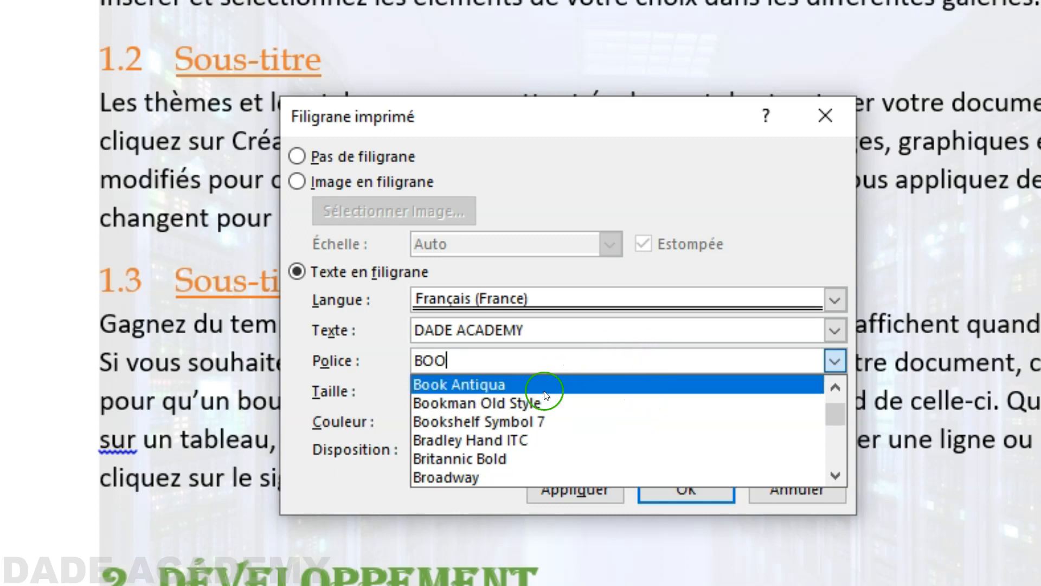
pyautogui.click(544, 380)
# Set the watermark text size to 96, apply the text watermark to the document and close its settings
pyautogui.click(608, 391)
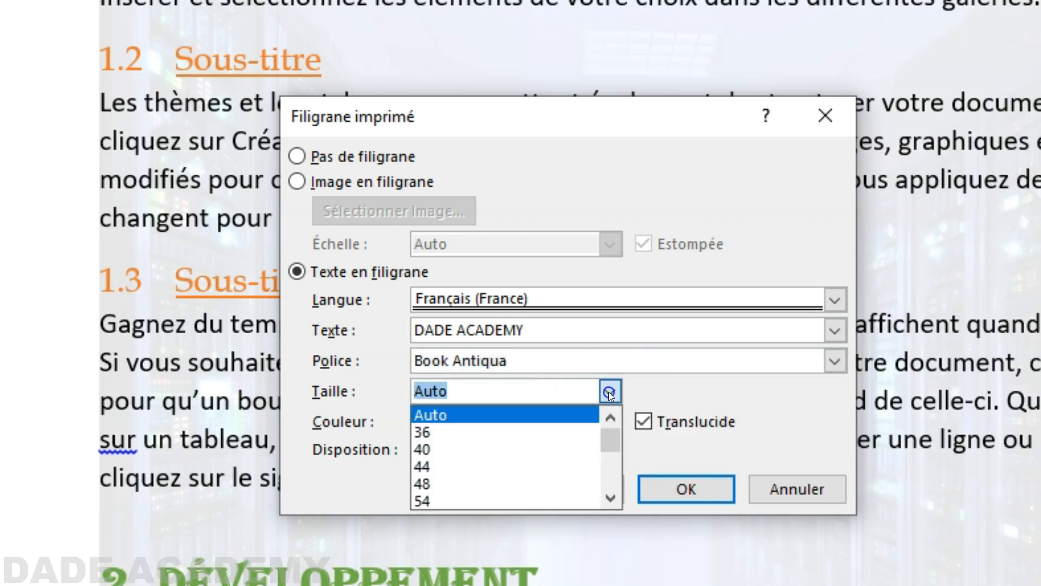
pyautogui.click(612, 494)
pyautogui.click(613, 493)
pyautogui.click(614, 494)
pyautogui.click(614, 493)
pyautogui.click(614, 494)
pyautogui.click(614, 493)
pyautogui.click(614, 493)
pyautogui.click(614, 494)
pyautogui.click(614, 493)
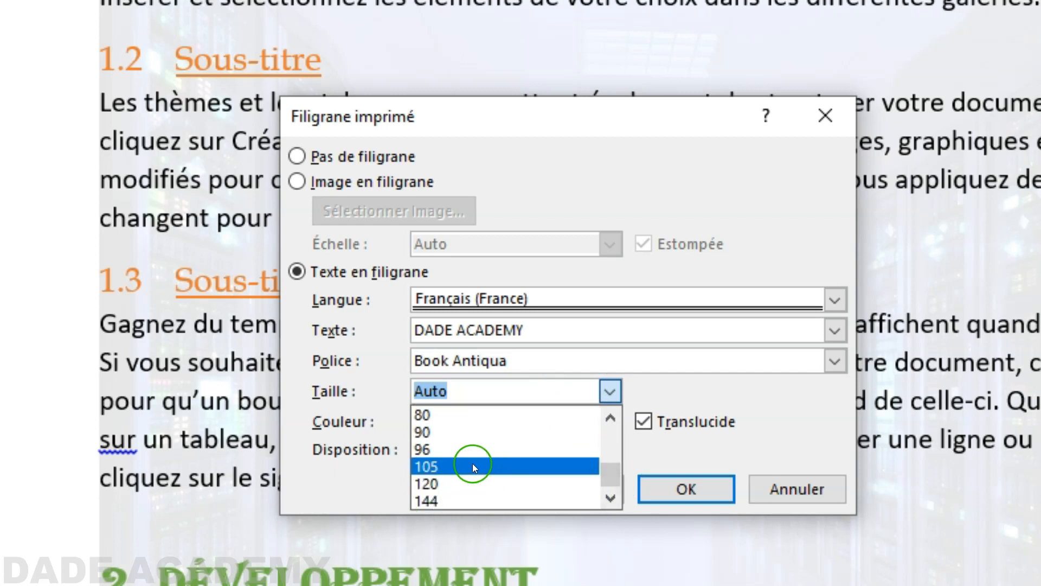
pyautogui.click(466, 450)
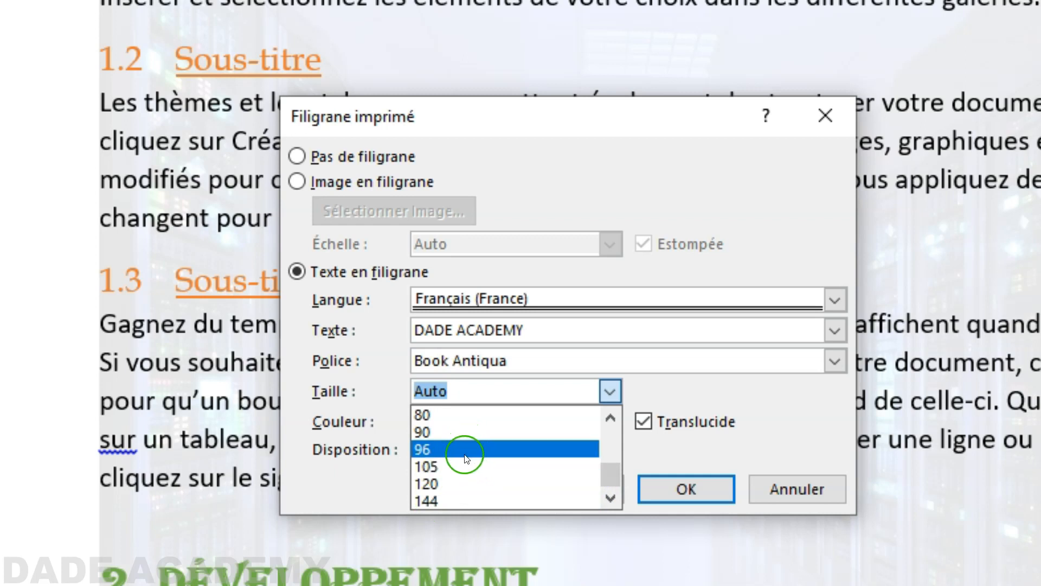
pyautogui.click(488, 451)
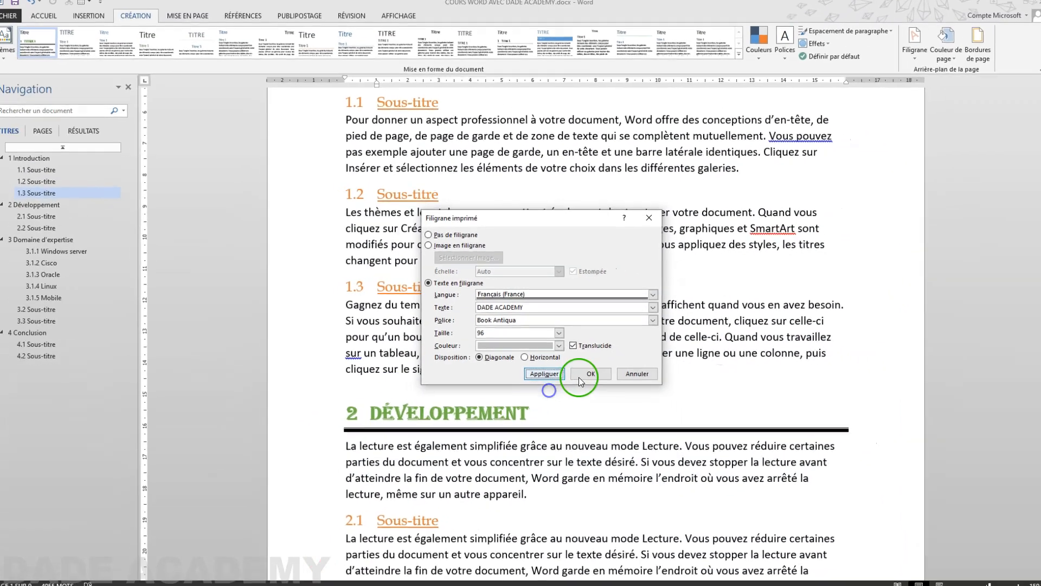
pyautogui.click(667, 488)
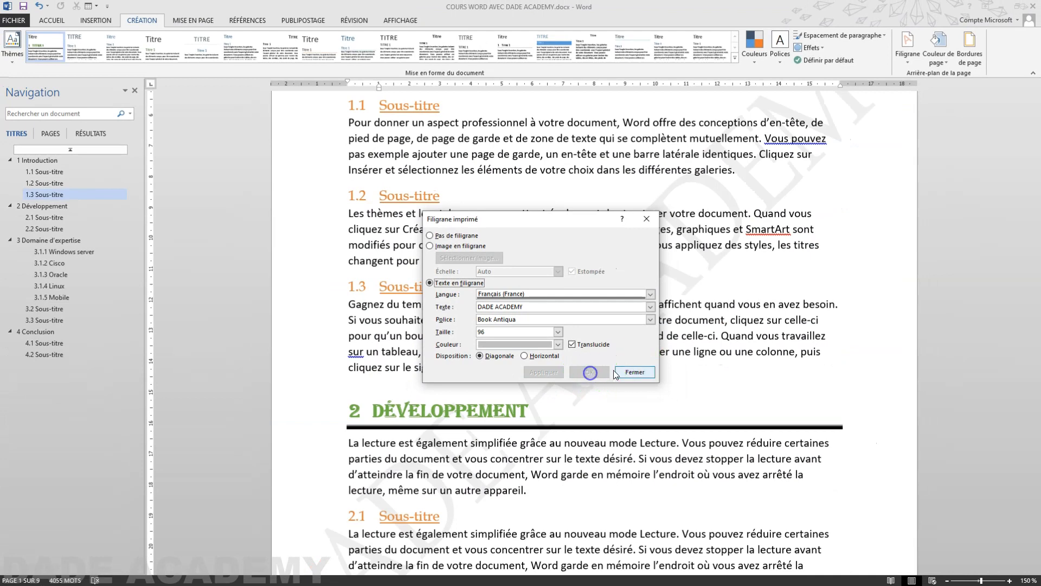
pyautogui.click(635, 372)
# Inspect how the diagonal text watermark fits the pages, both in the document and in the print preview
pyautogui.scroll(-6, 653, 365)
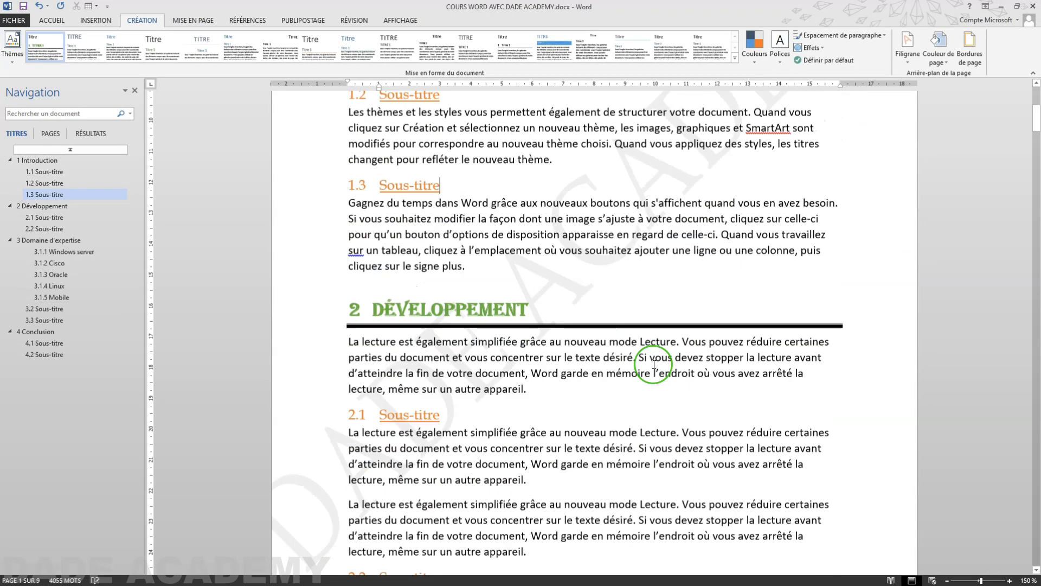
pyautogui.scroll(5, 654, 365)
pyautogui.scroll(4, 654, 365)
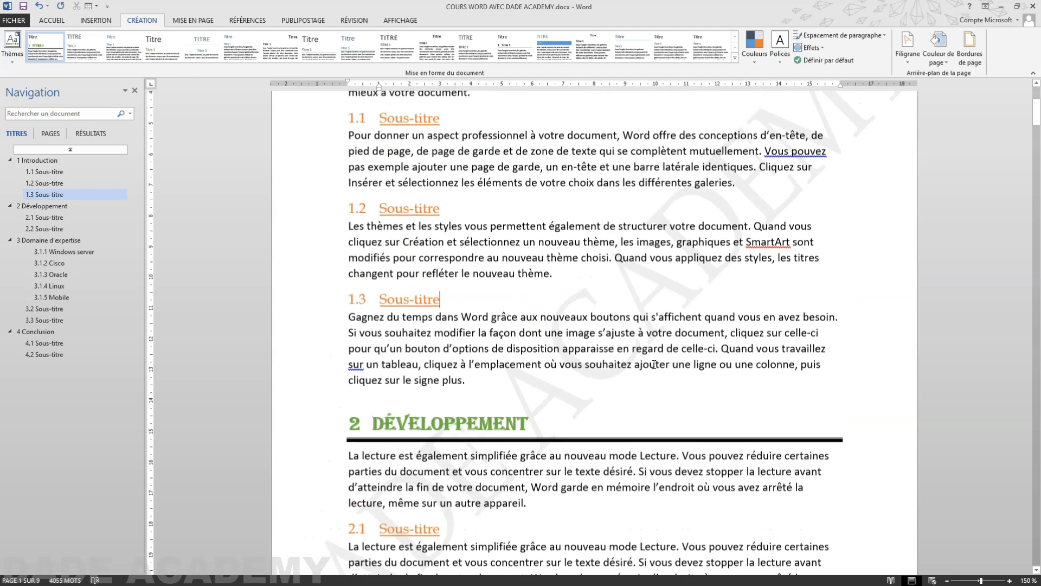
pyautogui.scroll(-1, 654, 364)
pyautogui.scroll(-12, 654, 364)
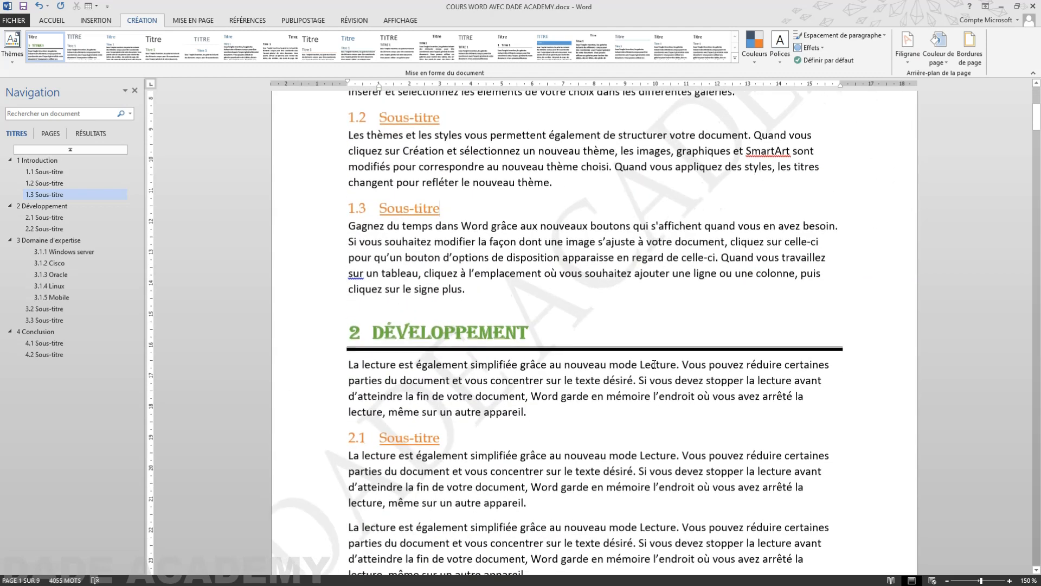
pyautogui.scroll(-10, 654, 364)
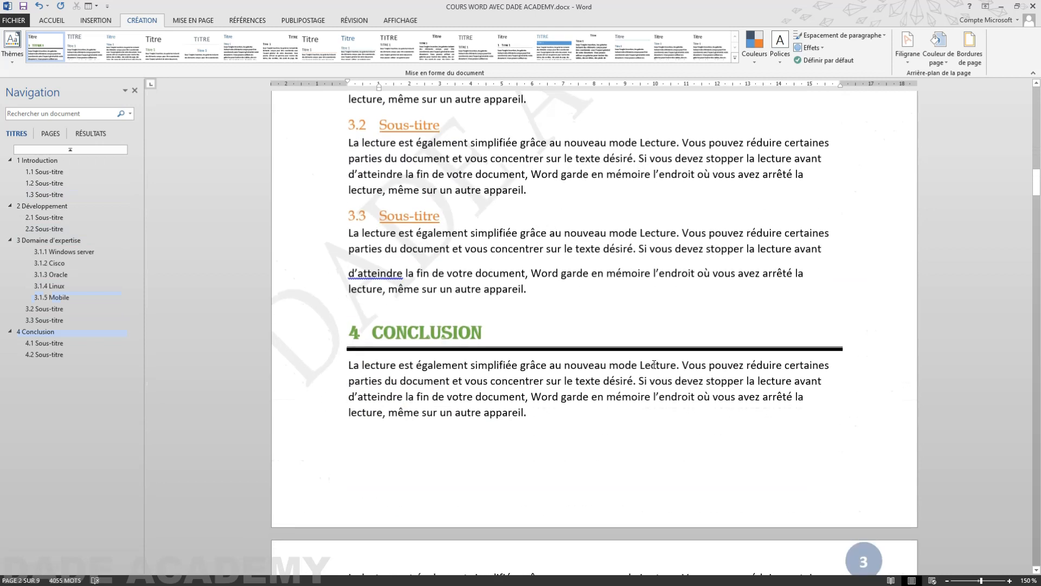
pyautogui.hotkey('ctrl', 'p')
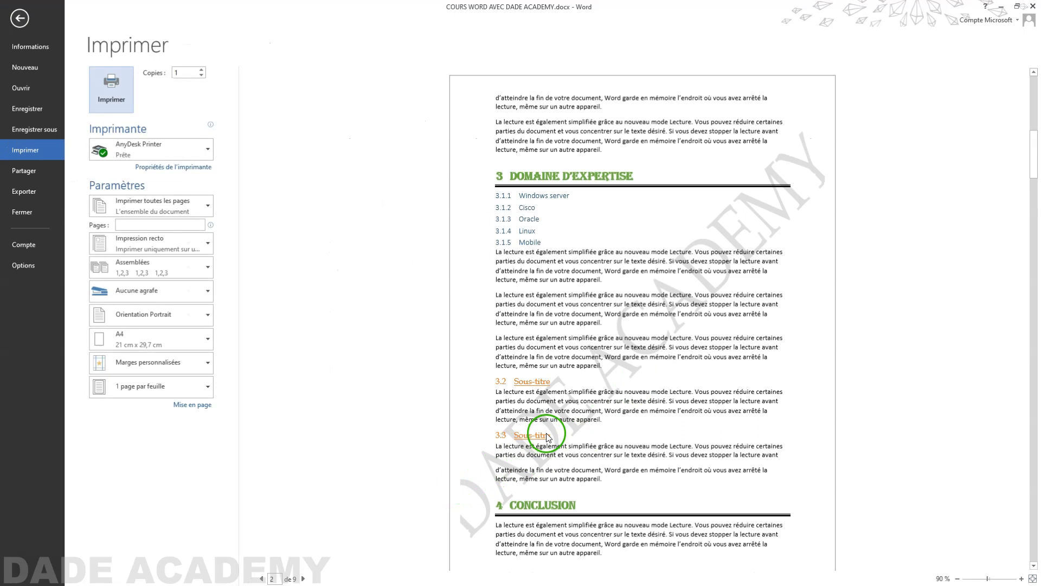
pyautogui.press('Escape')
# Set the DADE ACADEMY watermark's text size to 72 in the custom watermark settings and apply the change
pyautogui.click(909, 54)
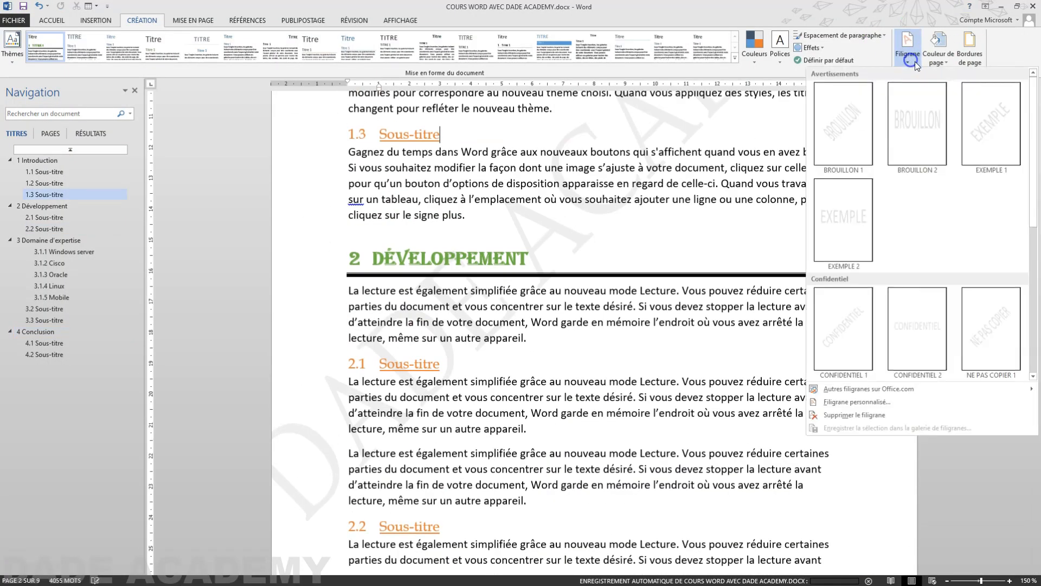
pyautogui.click(855, 402)
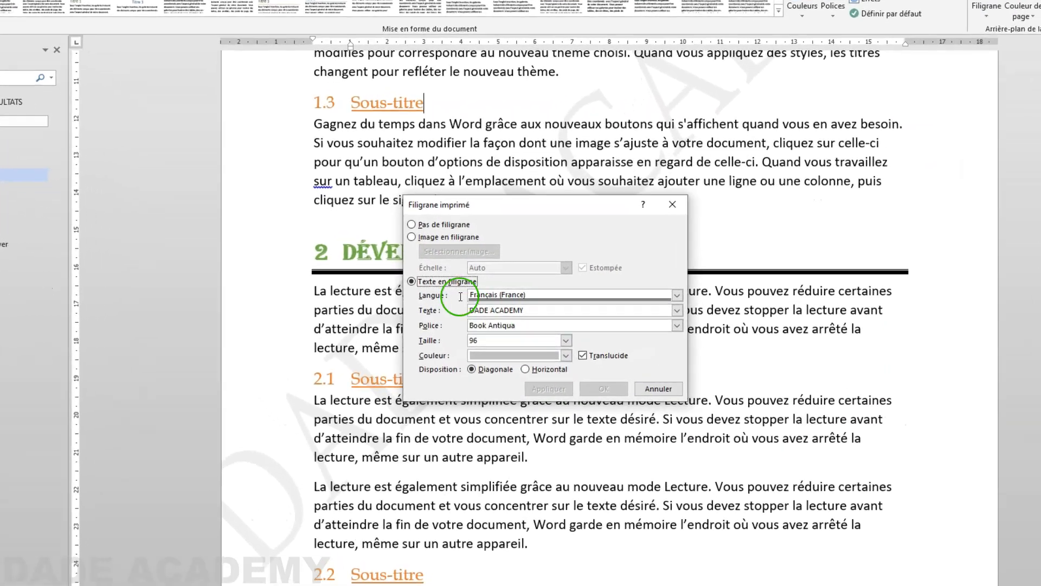
pyautogui.click(566, 340)
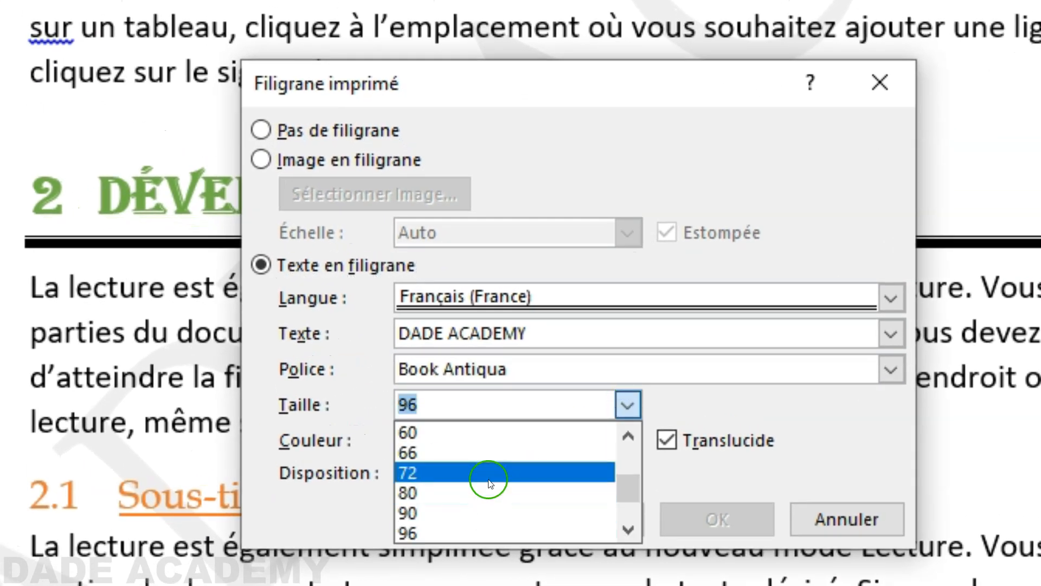
pyautogui.click(489, 473)
pyautogui.click(623, 527)
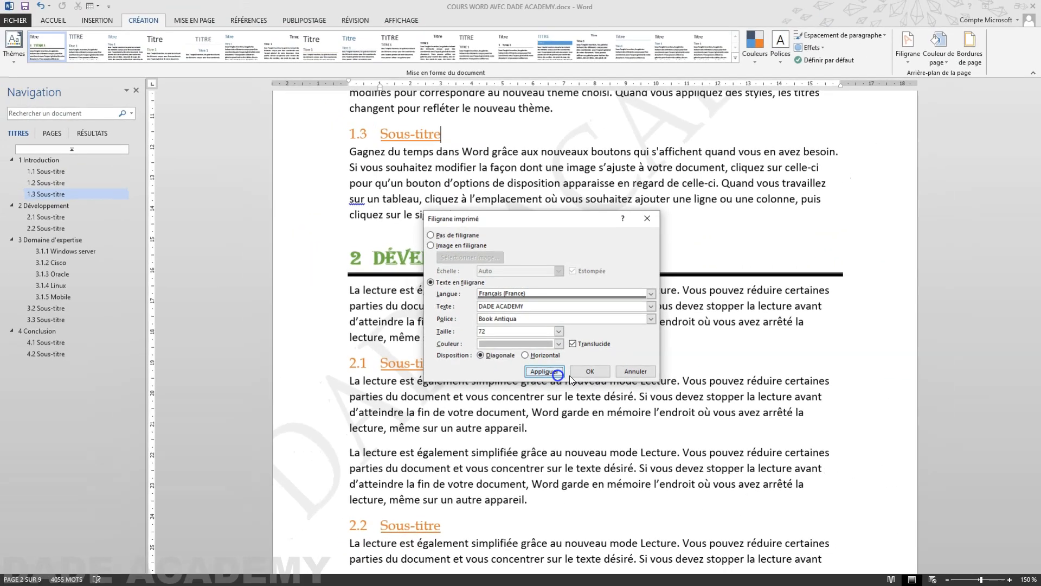
pyautogui.click(574, 373)
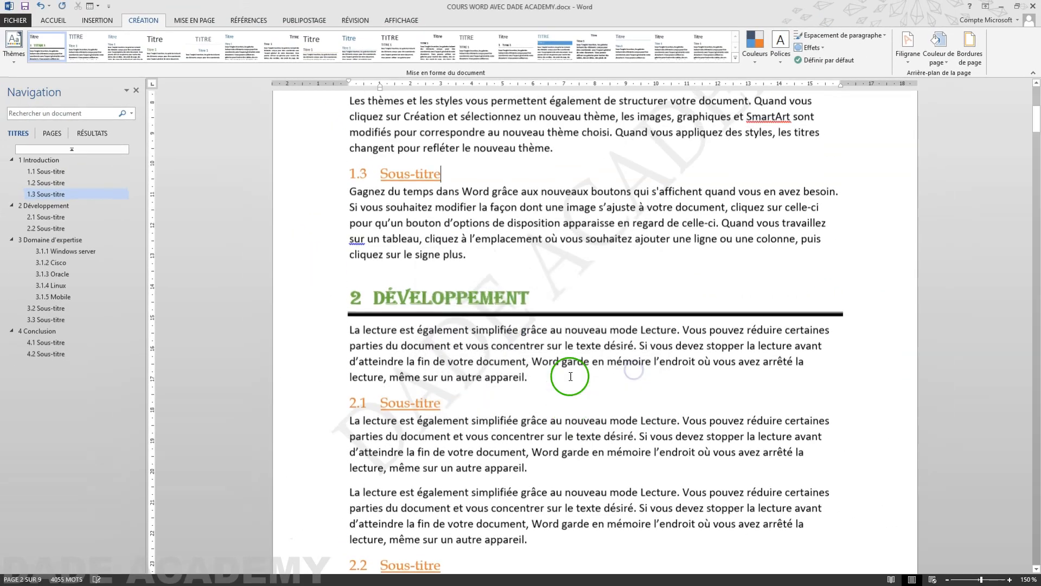
# Inspect how the 72-size diagonal watermark fits the first page, both in the document and in the print preview
pyautogui.scroll(5, 571, 376)
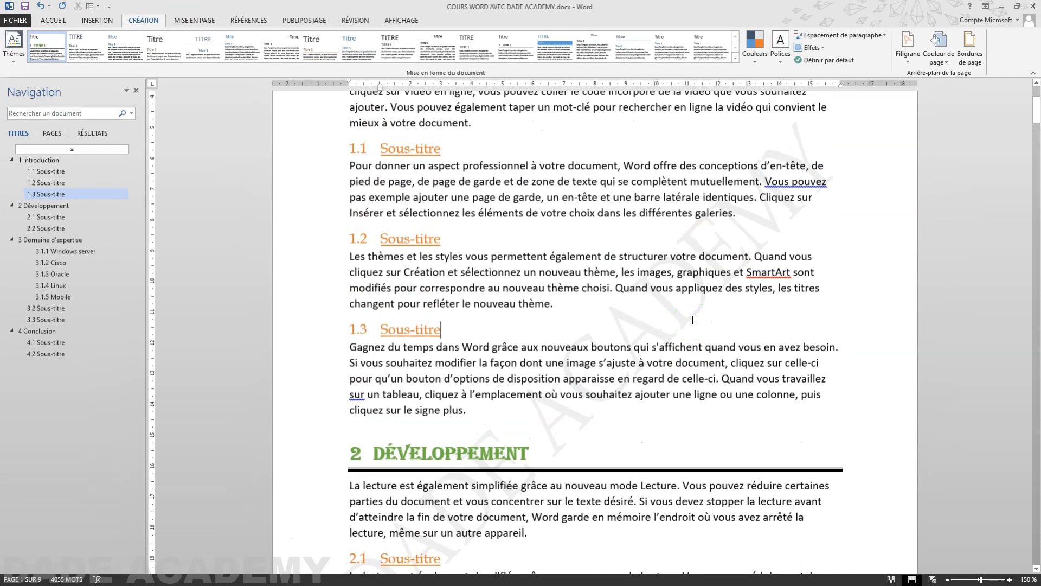
pyautogui.hotkey('ctrl', 'p')
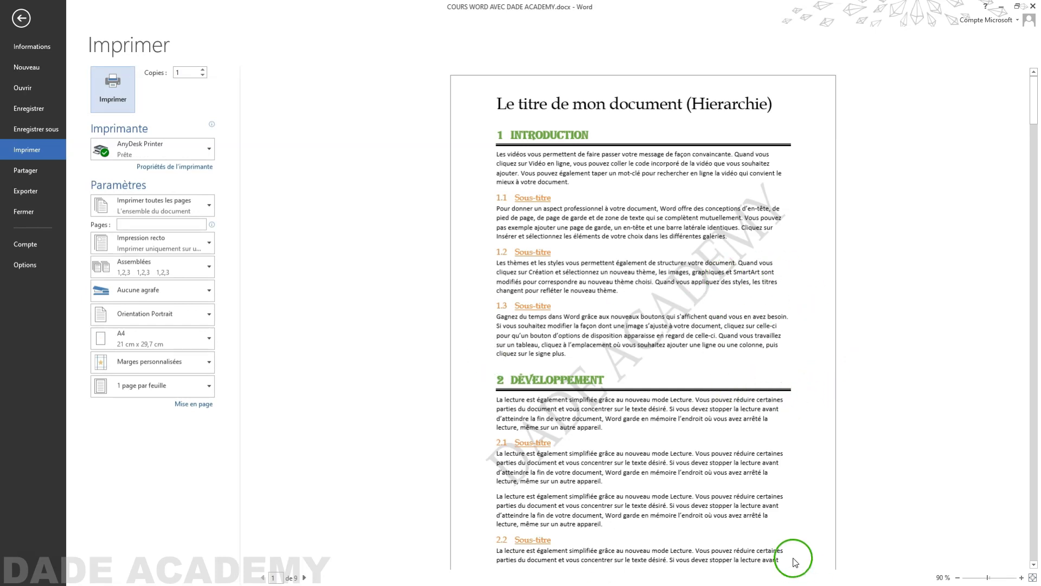
pyautogui.press('Escape')
pyautogui.scroll(-4, 767, 542)
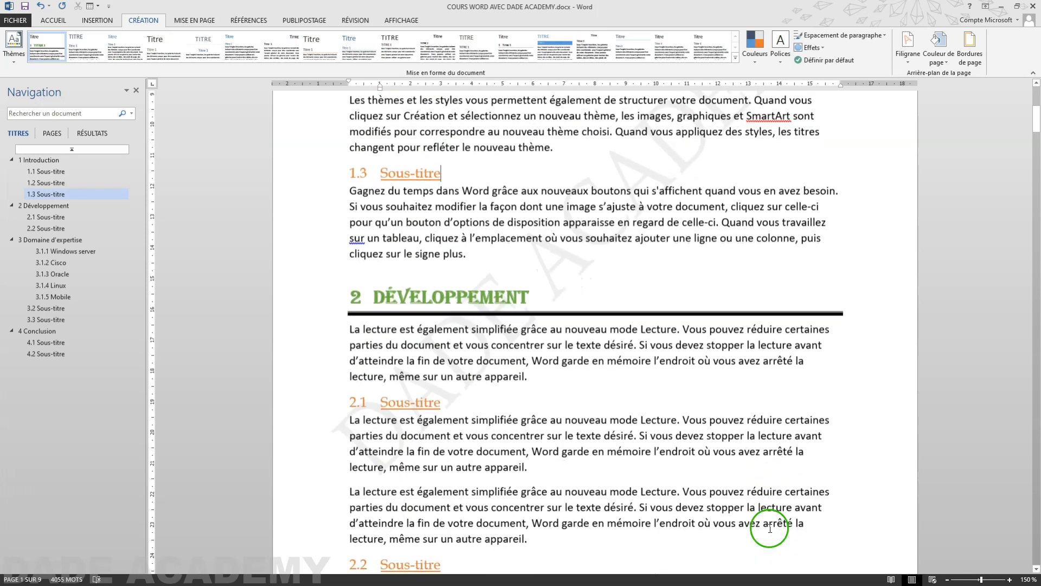
pyautogui.scroll(2, 812, 468)
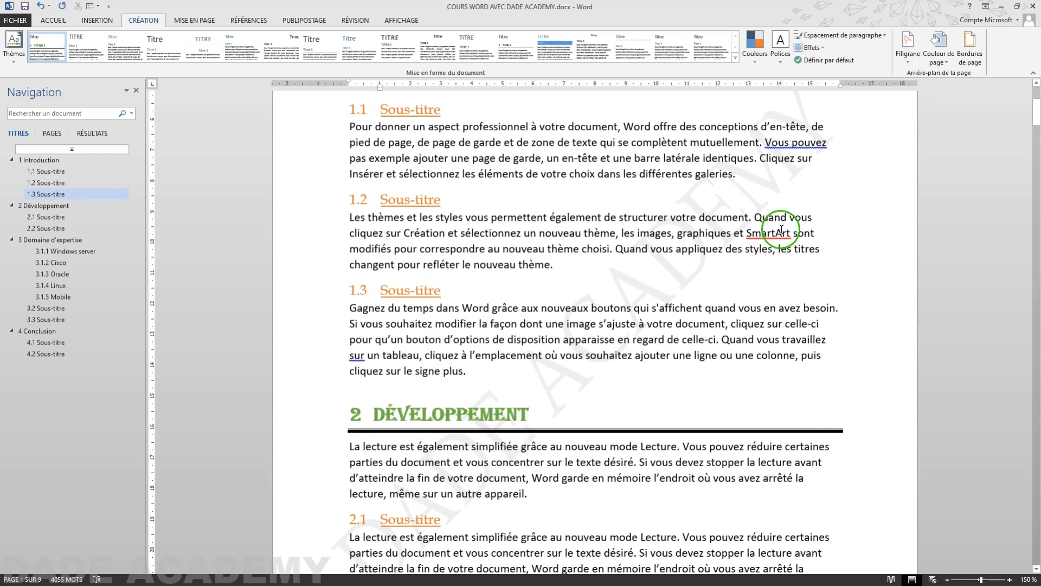
# Change the DADE ACADEMY watermark's layout to horizontal in the custom watermark settings, apply it and check the pages
pyautogui.click(908, 52)
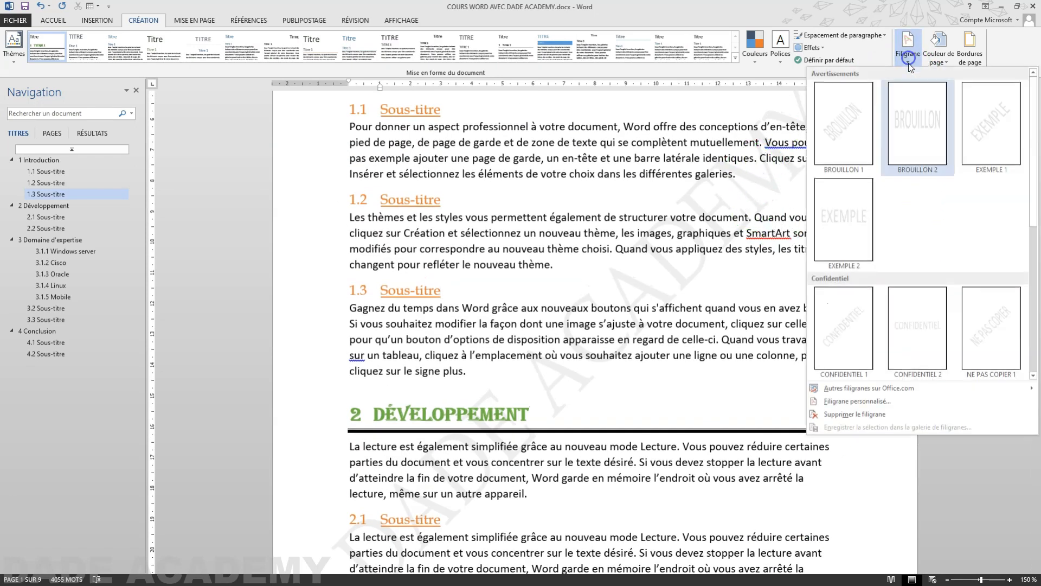
pyautogui.click(852, 402)
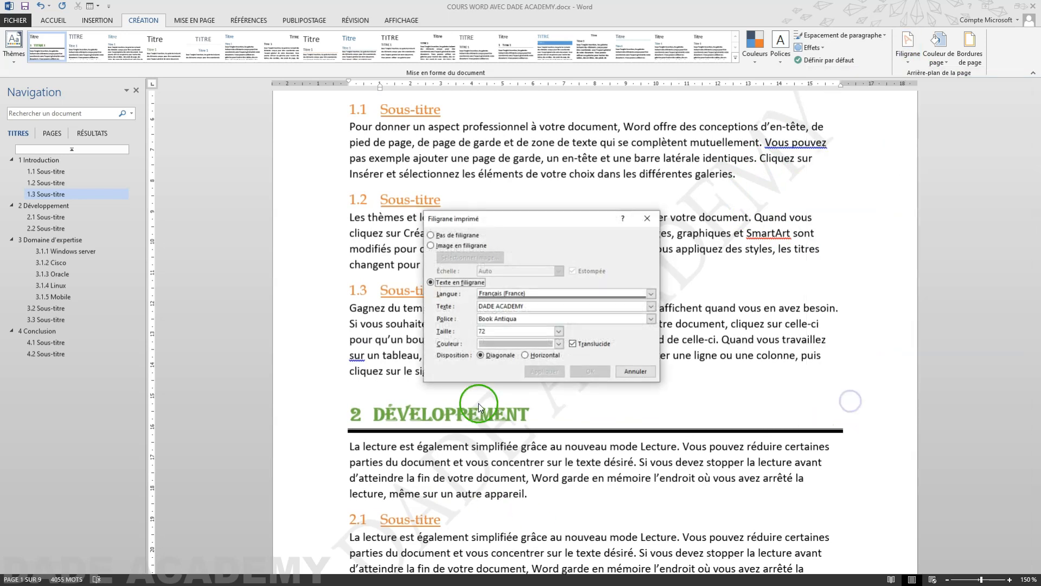
pyautogui.click(556, 362)
pyautogui.click(588, 372)
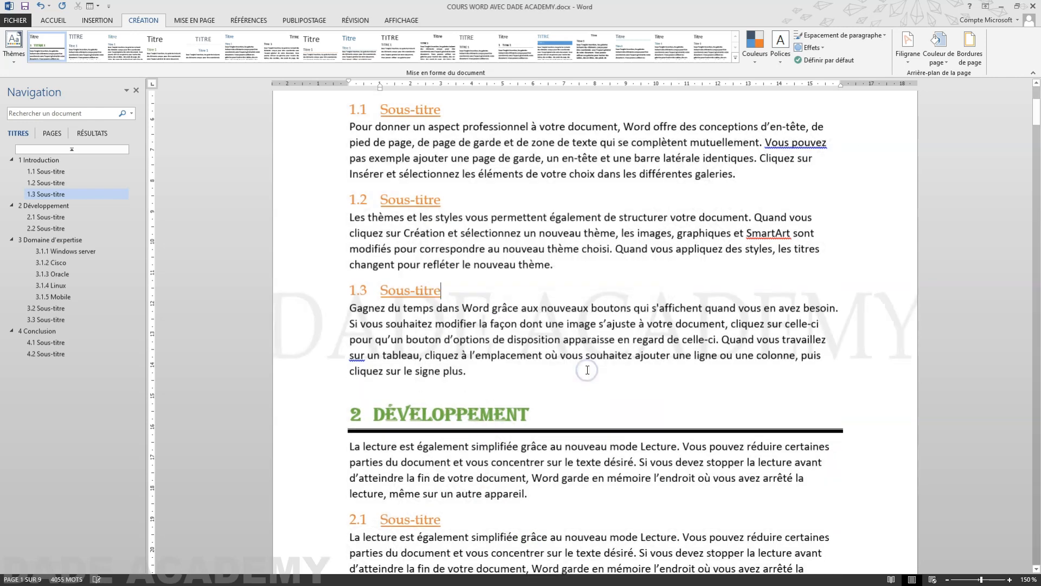
pyautogui.click(579, 422)
pyautogui.scroll(-8, 739, 433)
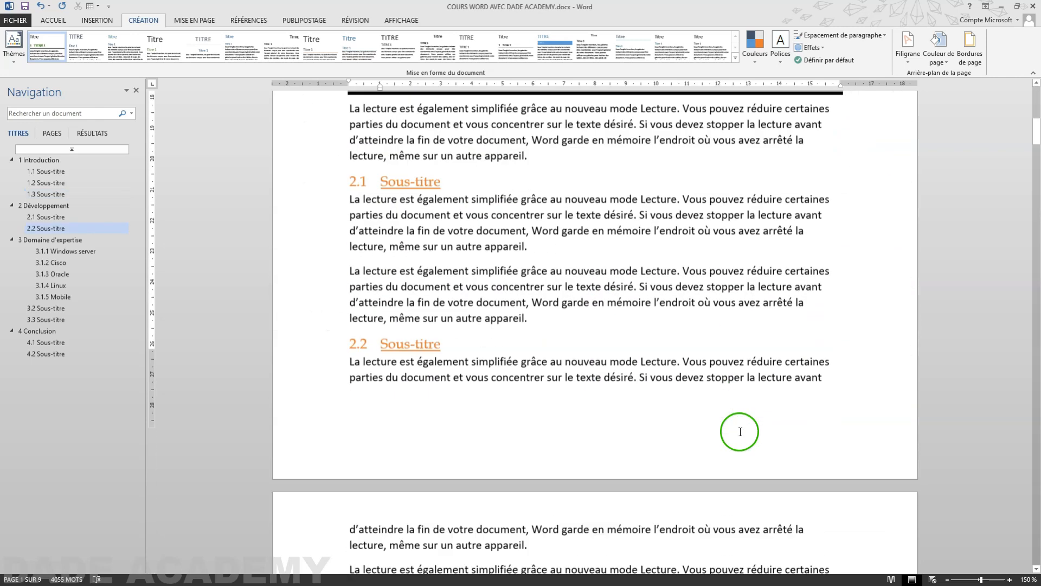
pyautogui.scroll(-2, 725, 408)
# Turn off translucency for the DADE ACADEMY watermark, set its color to standard green and check it on the first page
pyautogui.click(908, 49)
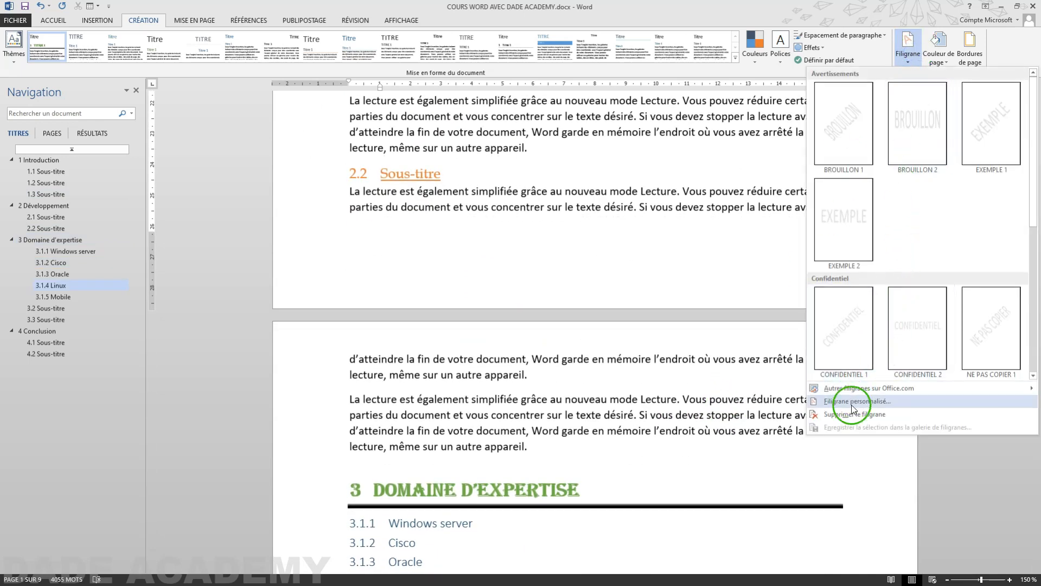
pyautogui.click(864, 404)
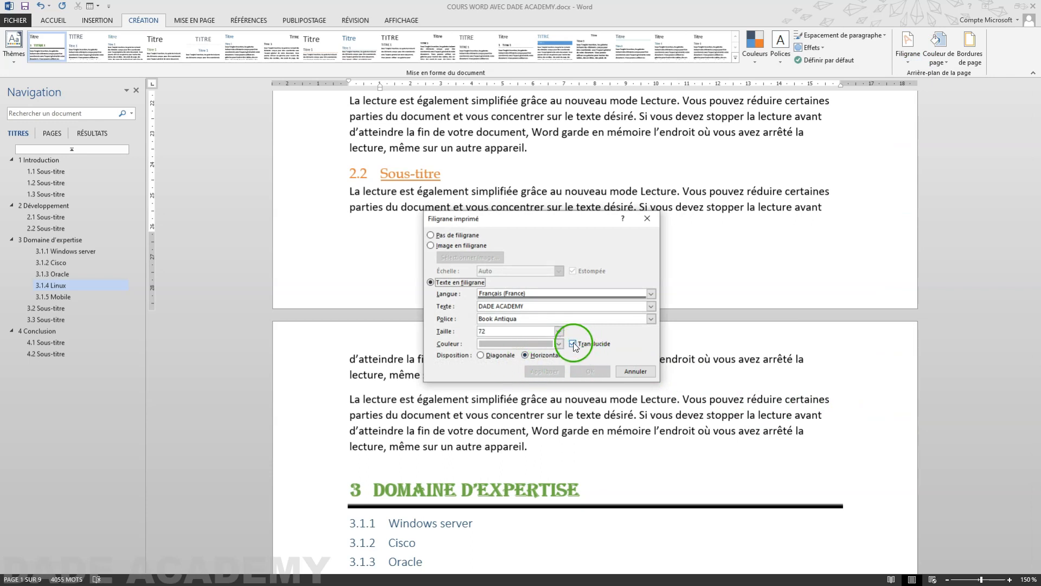
pyautogui.click(557, 344)
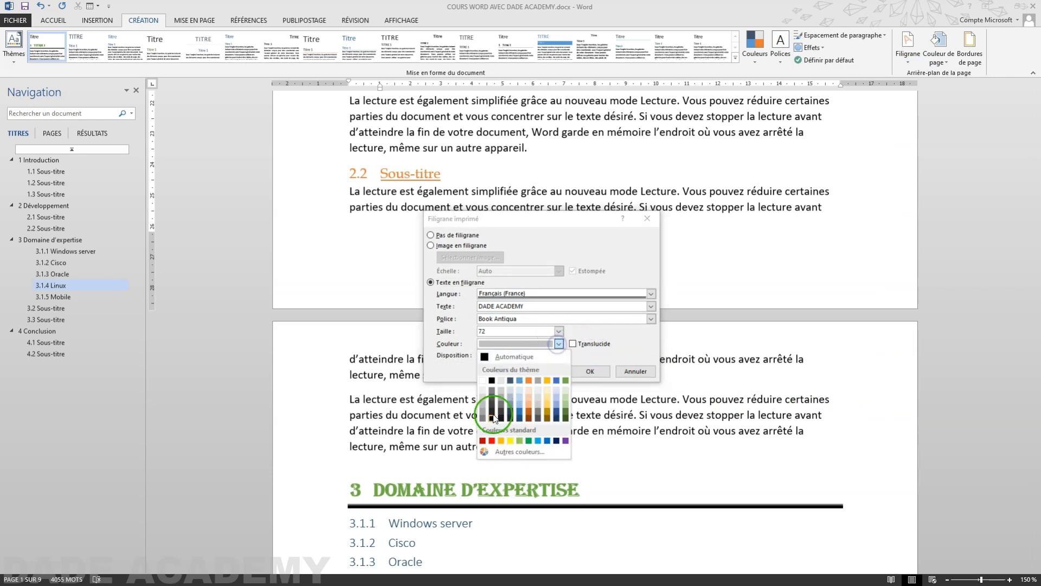
pyautogui.click(528, 440)
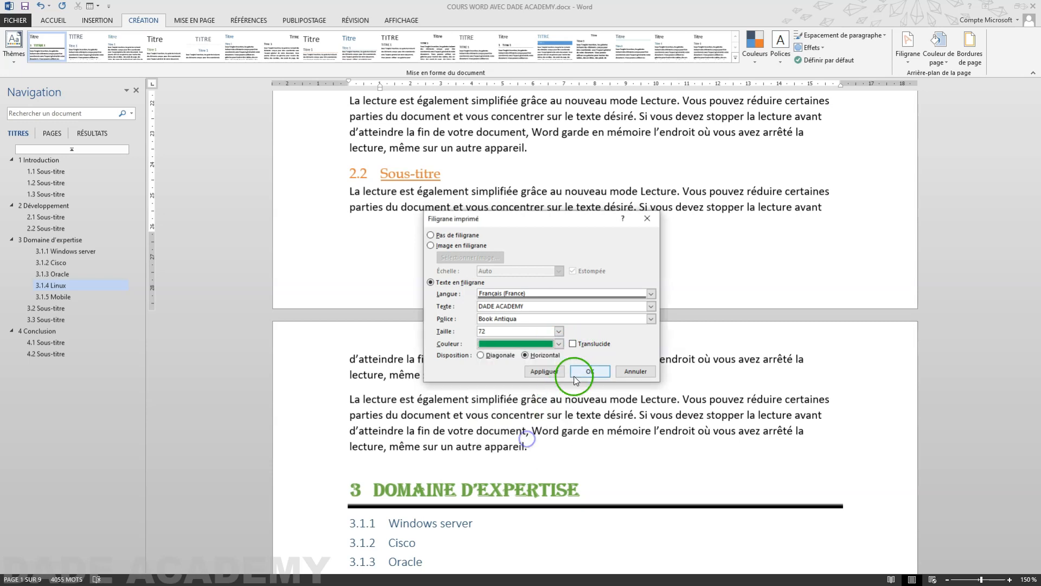
pyautogui.click(591, 369)
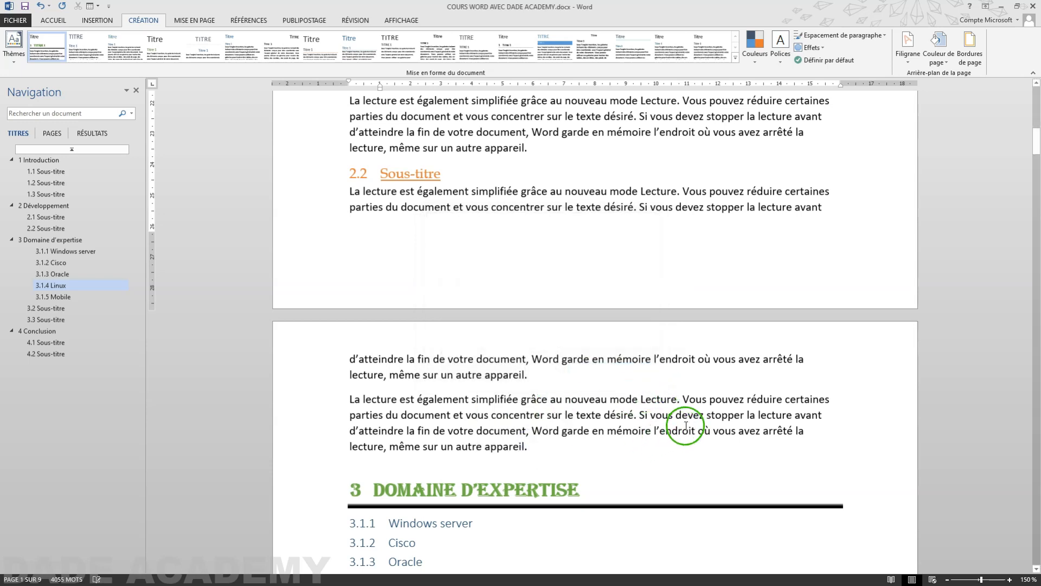
pyautogui.scroll(5, 696, 376)
pyautogui.scroll(6, 697, 376)
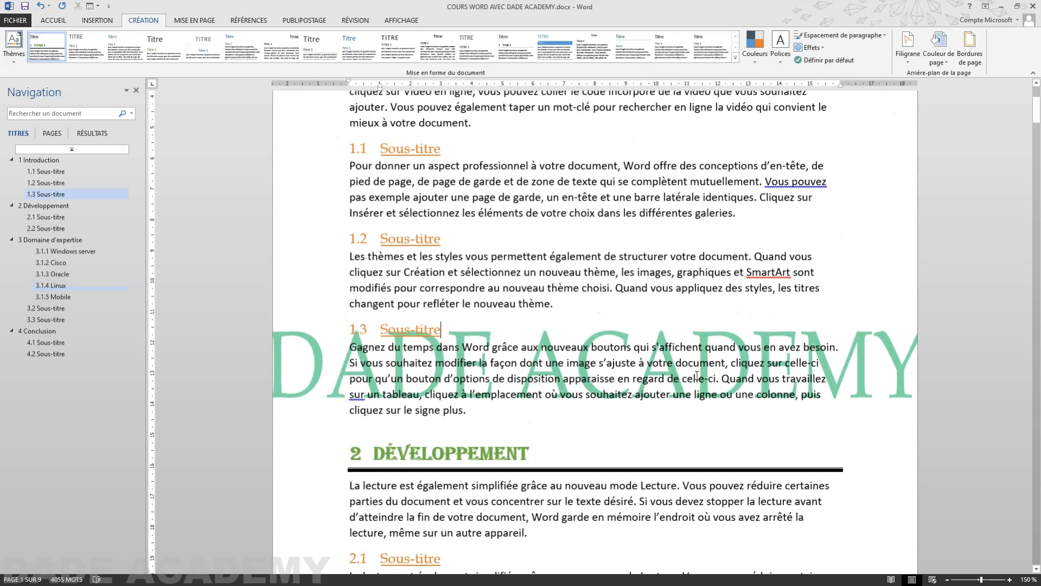
# Switch the green DADE ACADEMY watermark to the diagonal layout, apply it and look it over on the first page
pyautogui.click(908, 49)
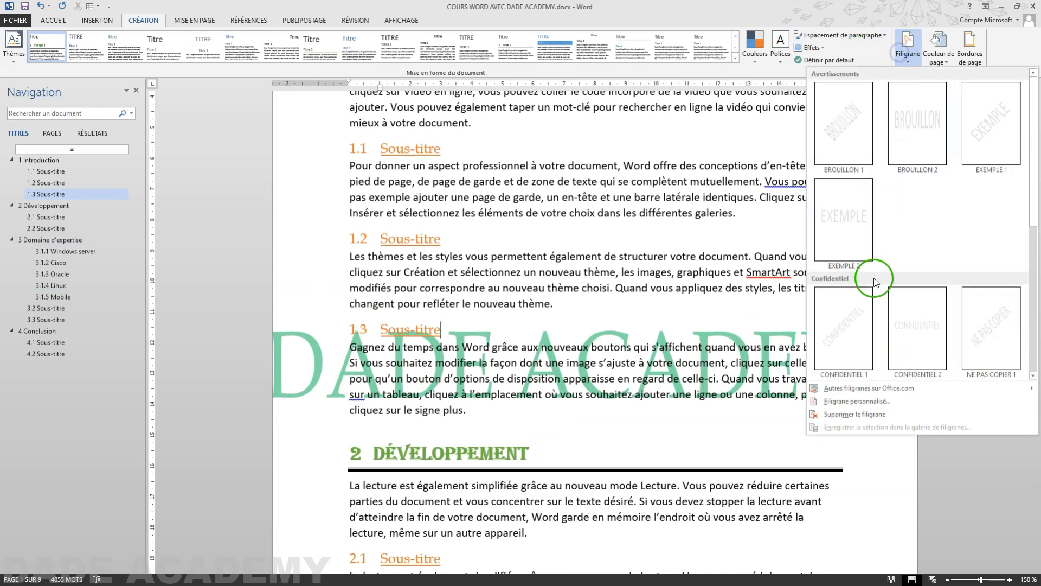
pyautogui.click(846, 401)
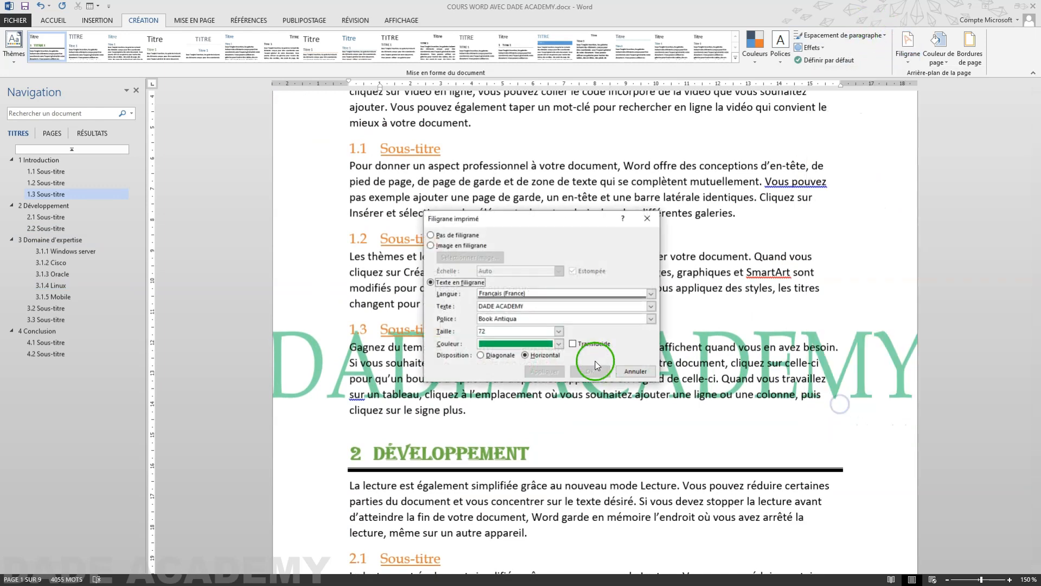
pyautogui.click(508, 356)
pyautogui.click(600, 373)
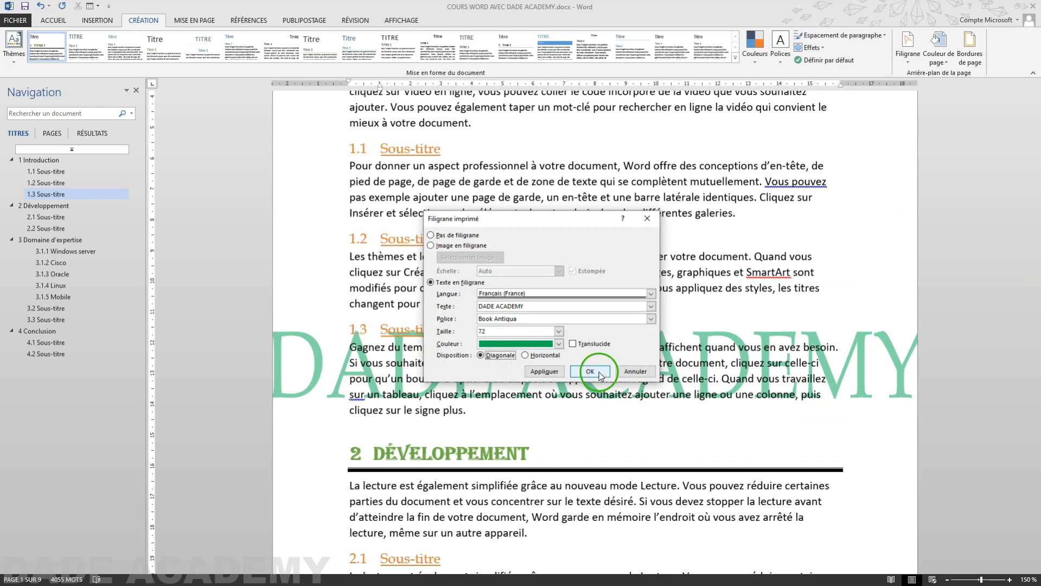
pyautogui.scroll(-8, 671, 341)
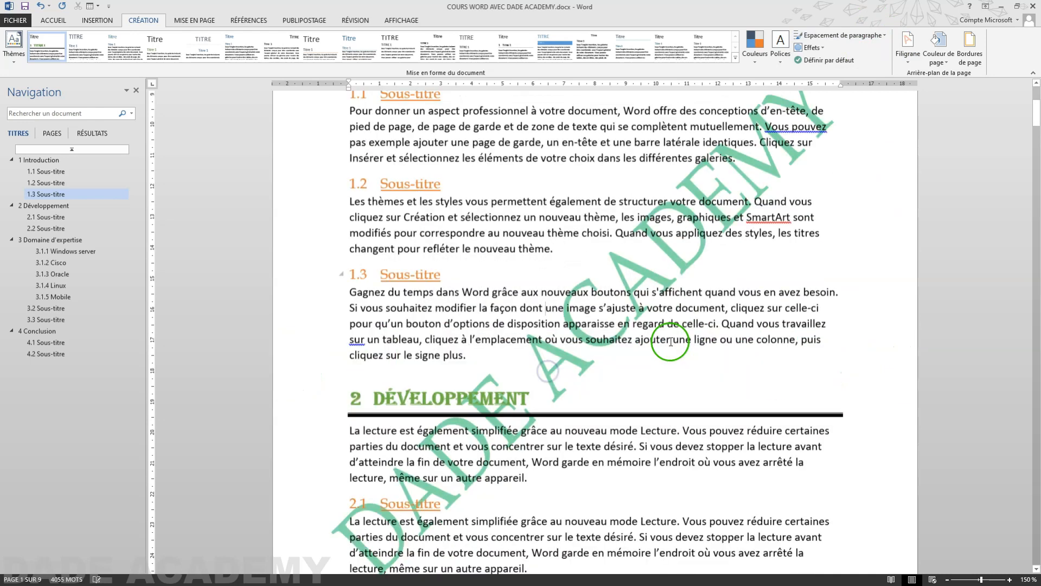
pyautogui.scroll(10, 671, 342)
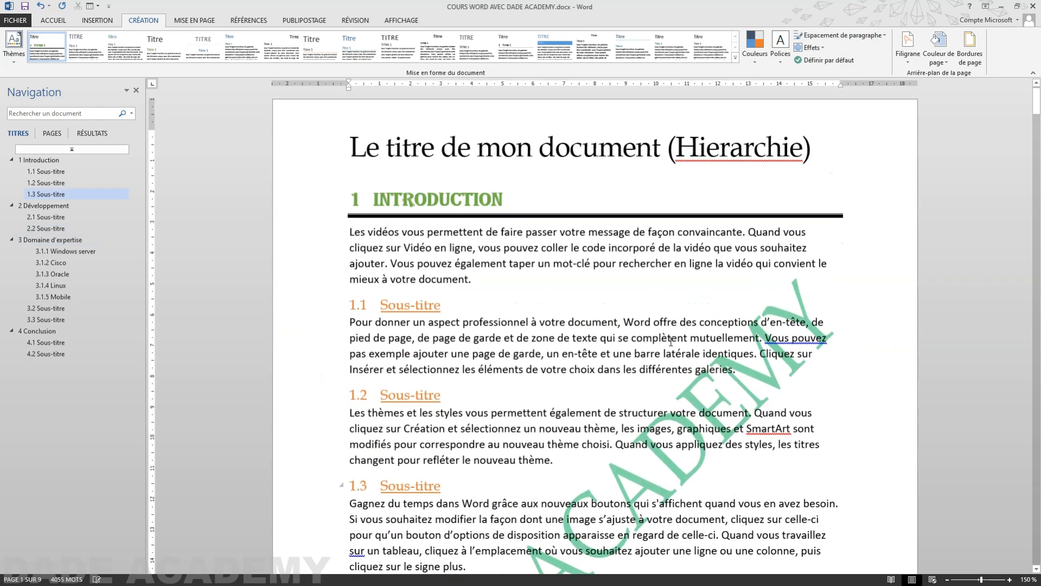
pyautogui.scroll(-4, 671, 342)
pyautogui.scroll(4, 671, 342)
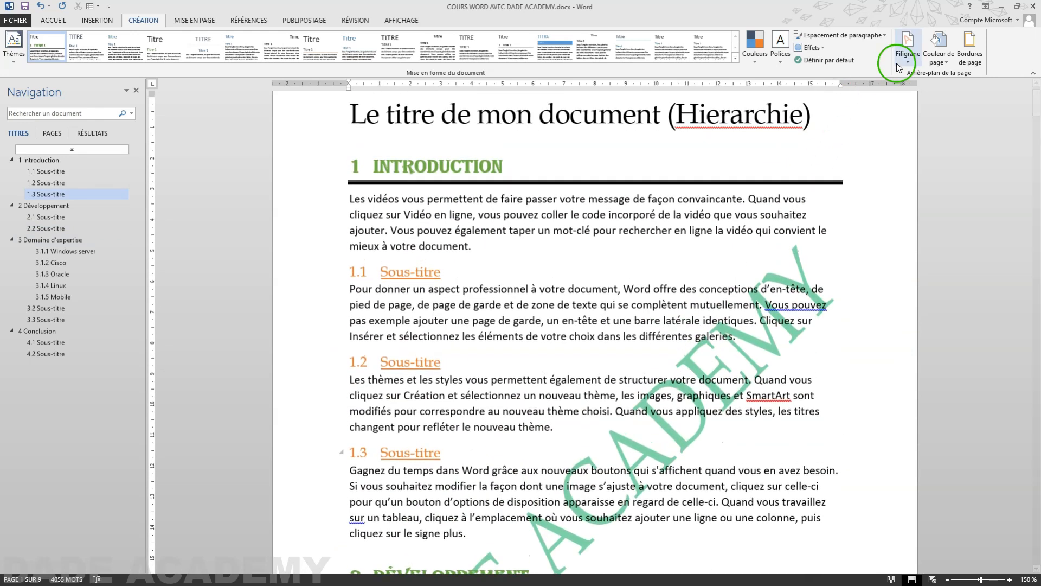
# Remove the DADE ACADEMY watermark, insert the built-in CONFIDENTIEL 1 watermark and check it in the document and print preview
pyautogui.click(897, 63)
pyautogui.click(853, 413)
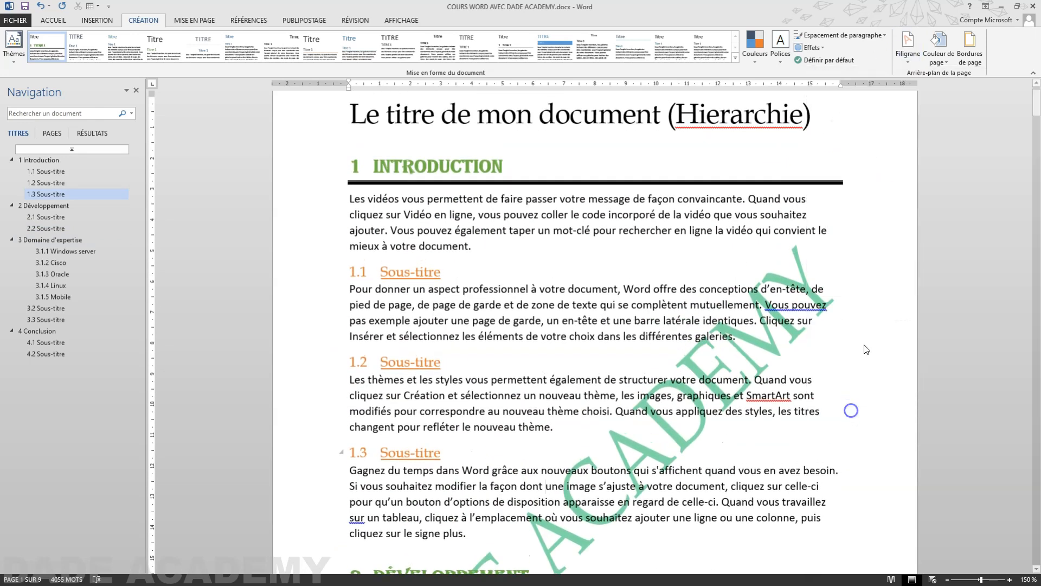
pyautogui.click(907, 43)
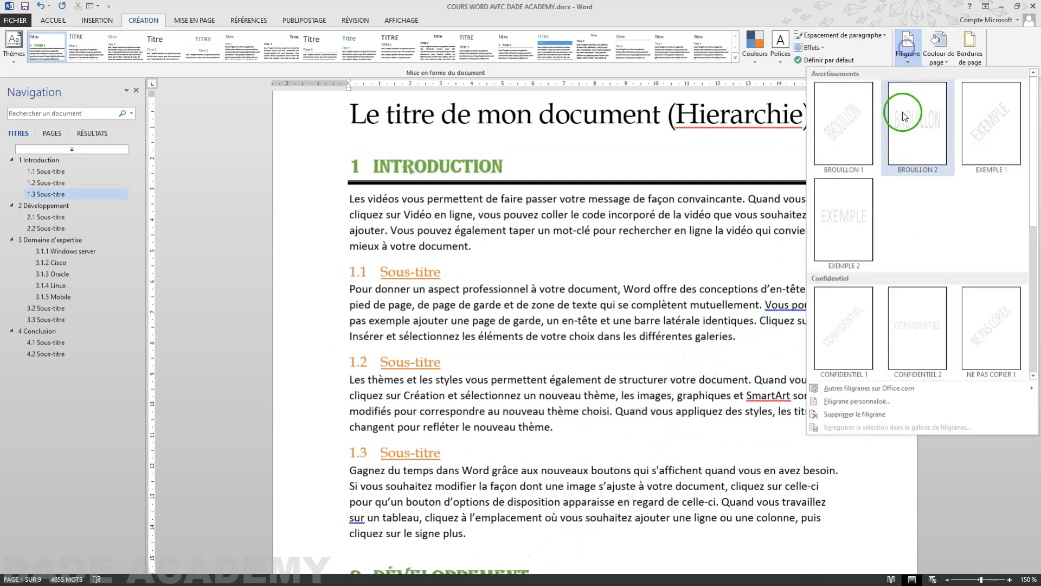
pyautogui.click(838, 302)
pyautogui.scroll(-1, 651, 342)
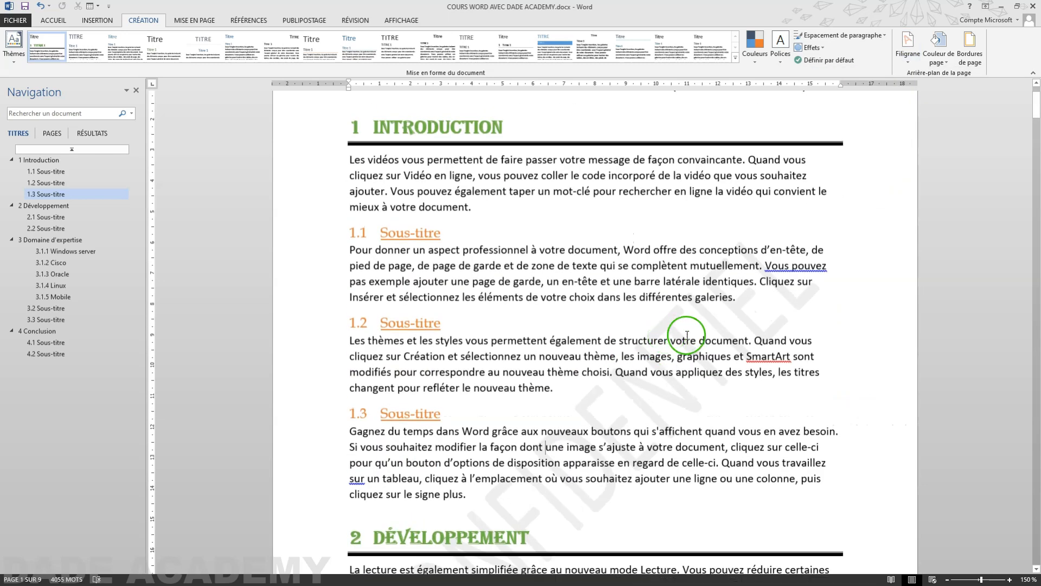
pyautogui.scroll(-6, 672, 334)
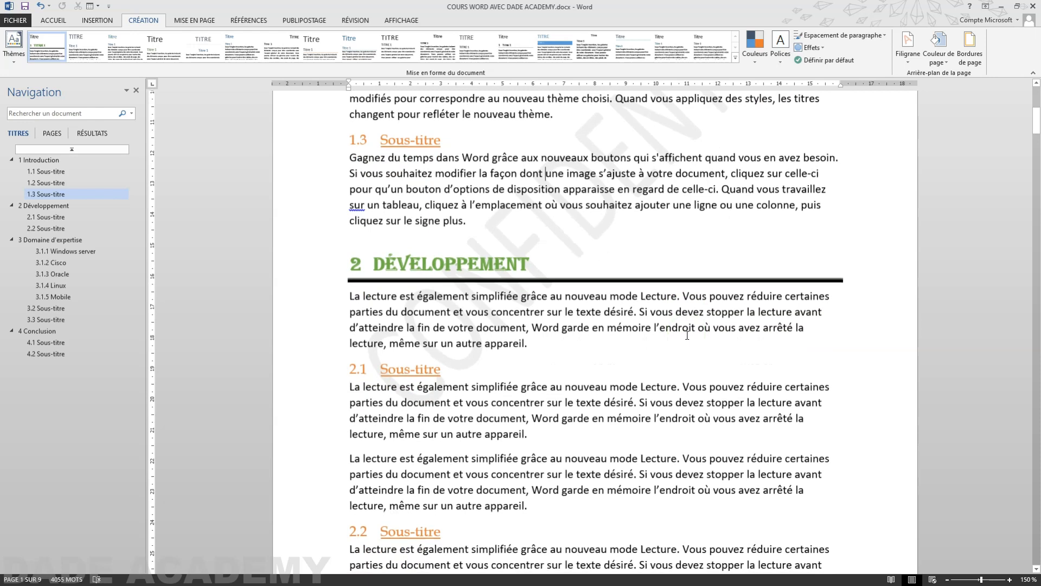
pyautogui.hotkey('ctrl', 'p')
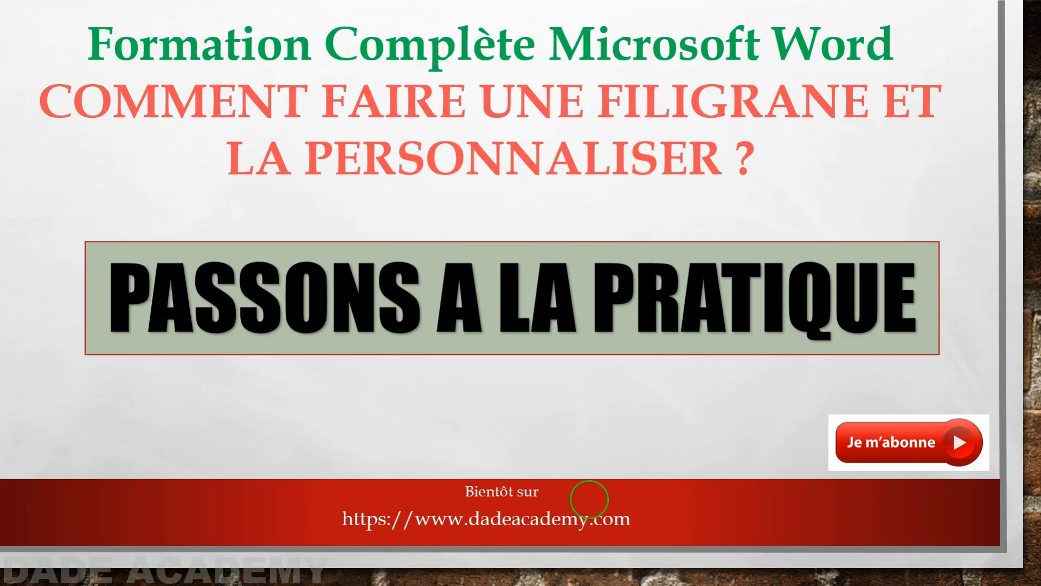
pyautogui.click(650, 382)
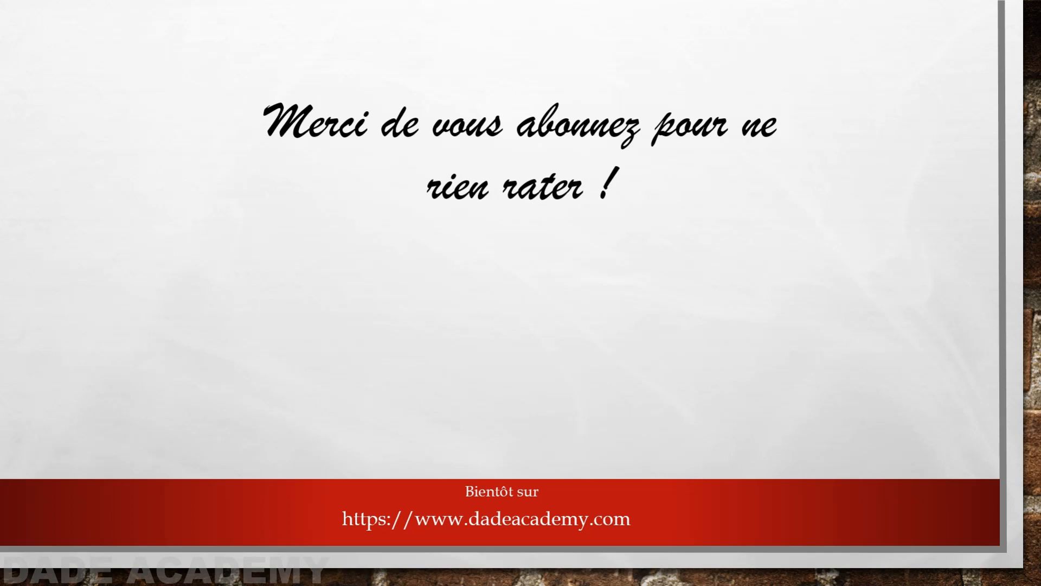
pyautogui.click(627, 320)
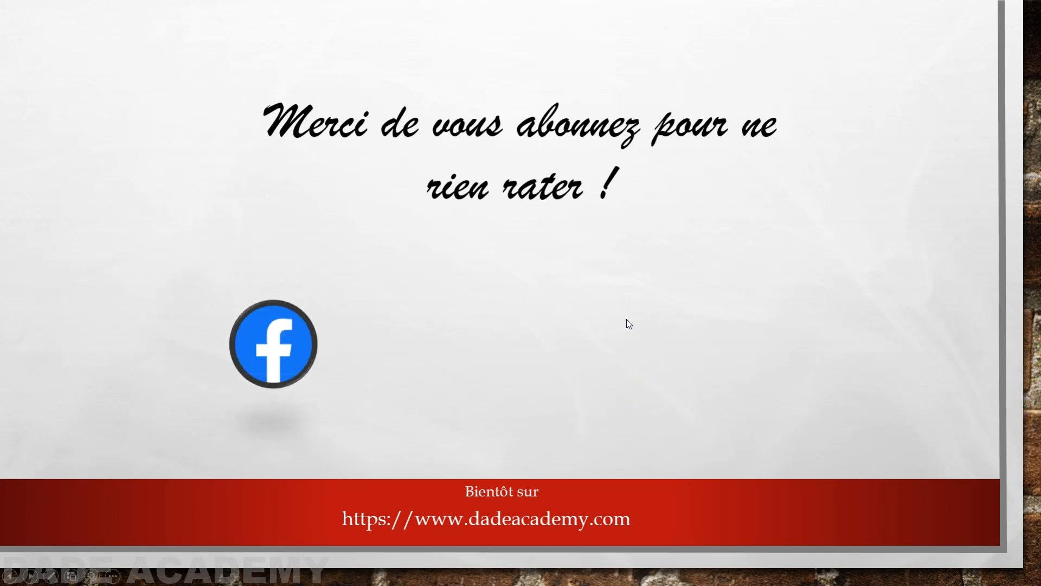
pyautogui.click(626, 320)
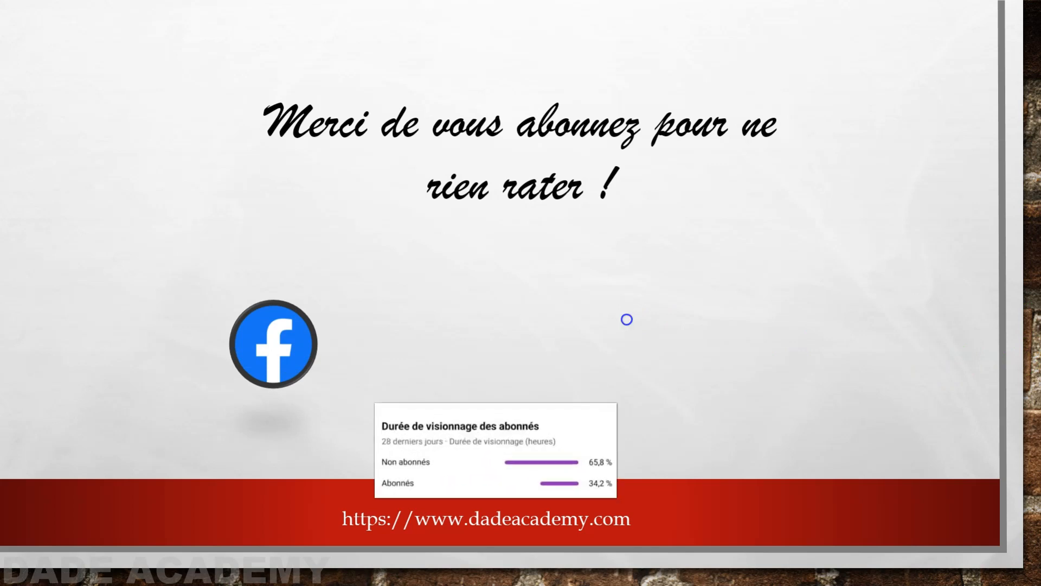
pyautogui.click(626, 320)
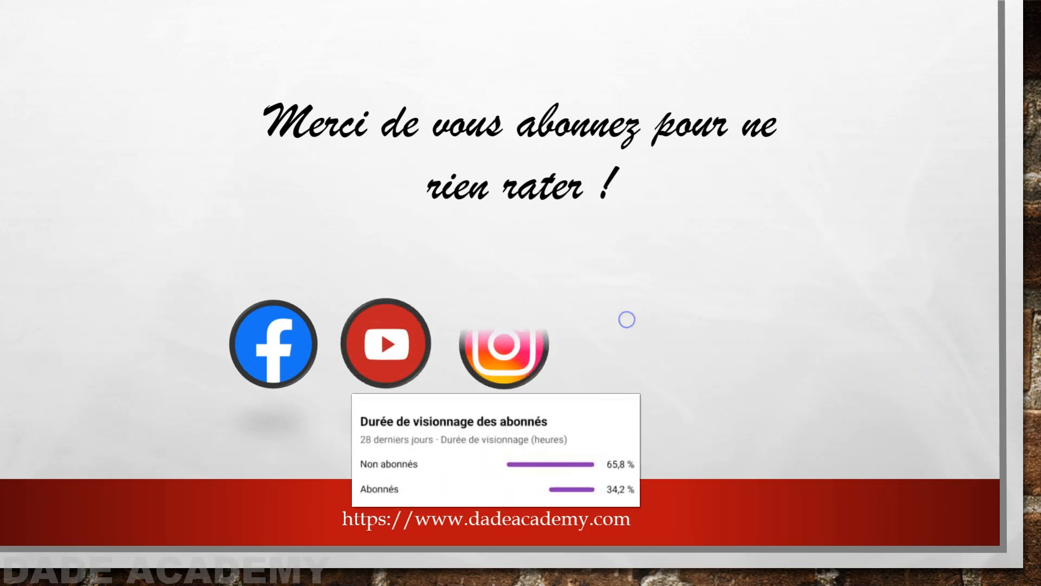